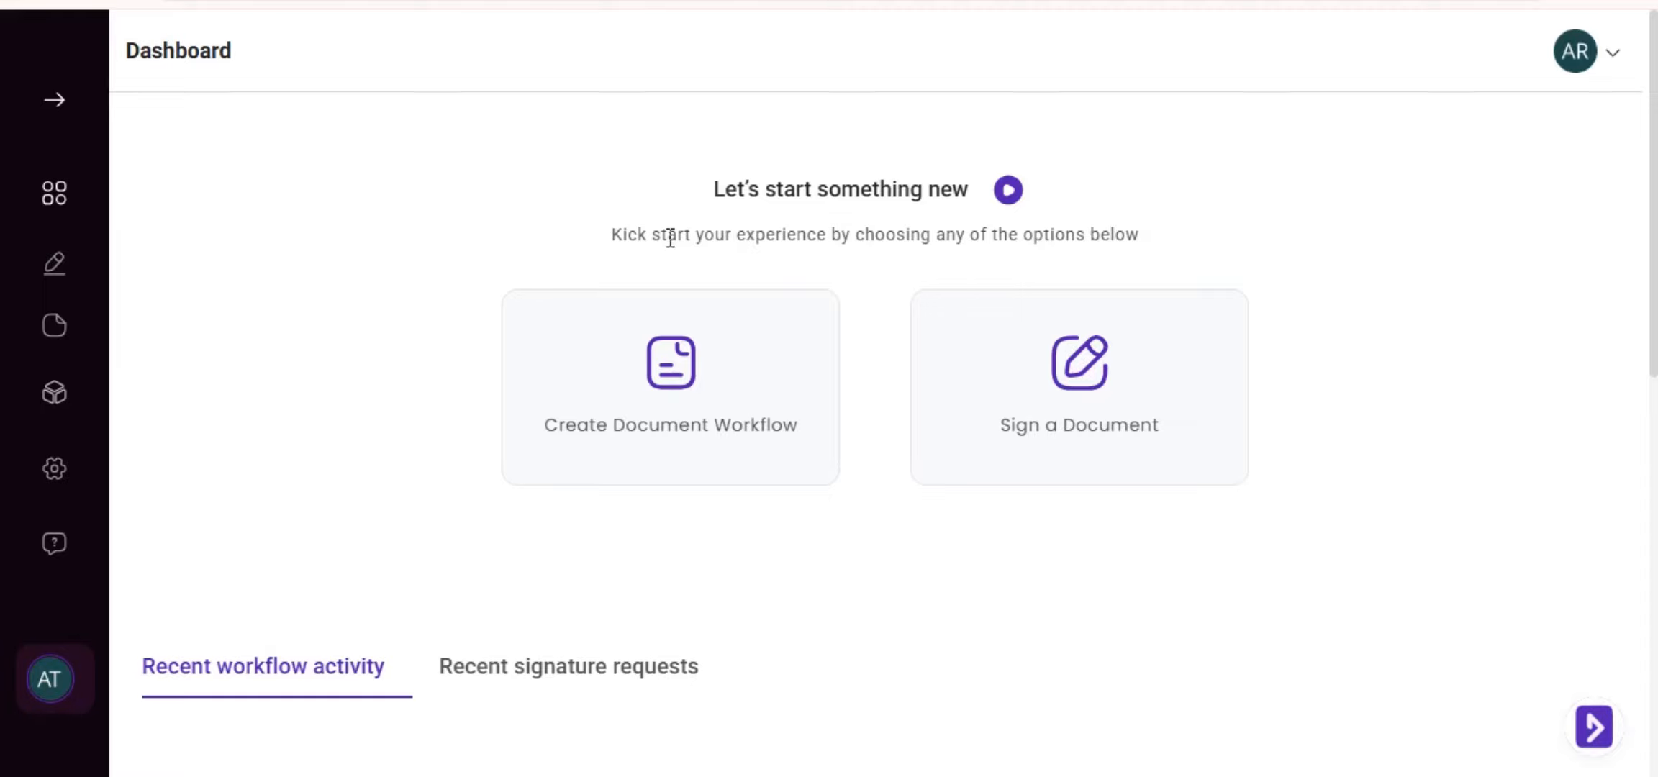
Create a document workflow from the dashboard, loading the tagged Client Service Agreement into the editor
{"action": "left_click", "coordinate": [686, 306]}
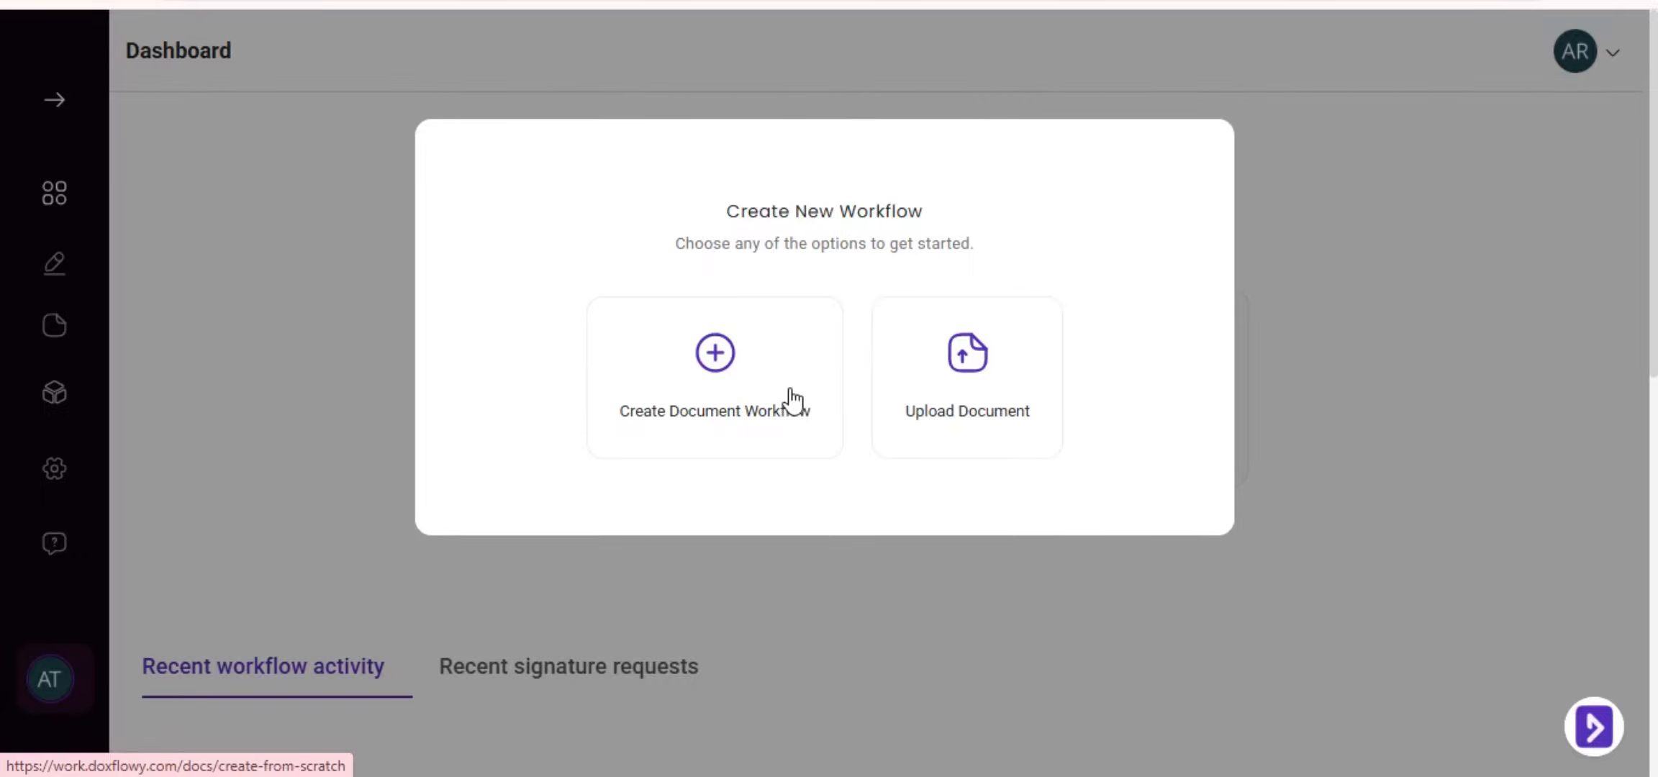
{"action": "left_click", "coordinate": [793, 400]}
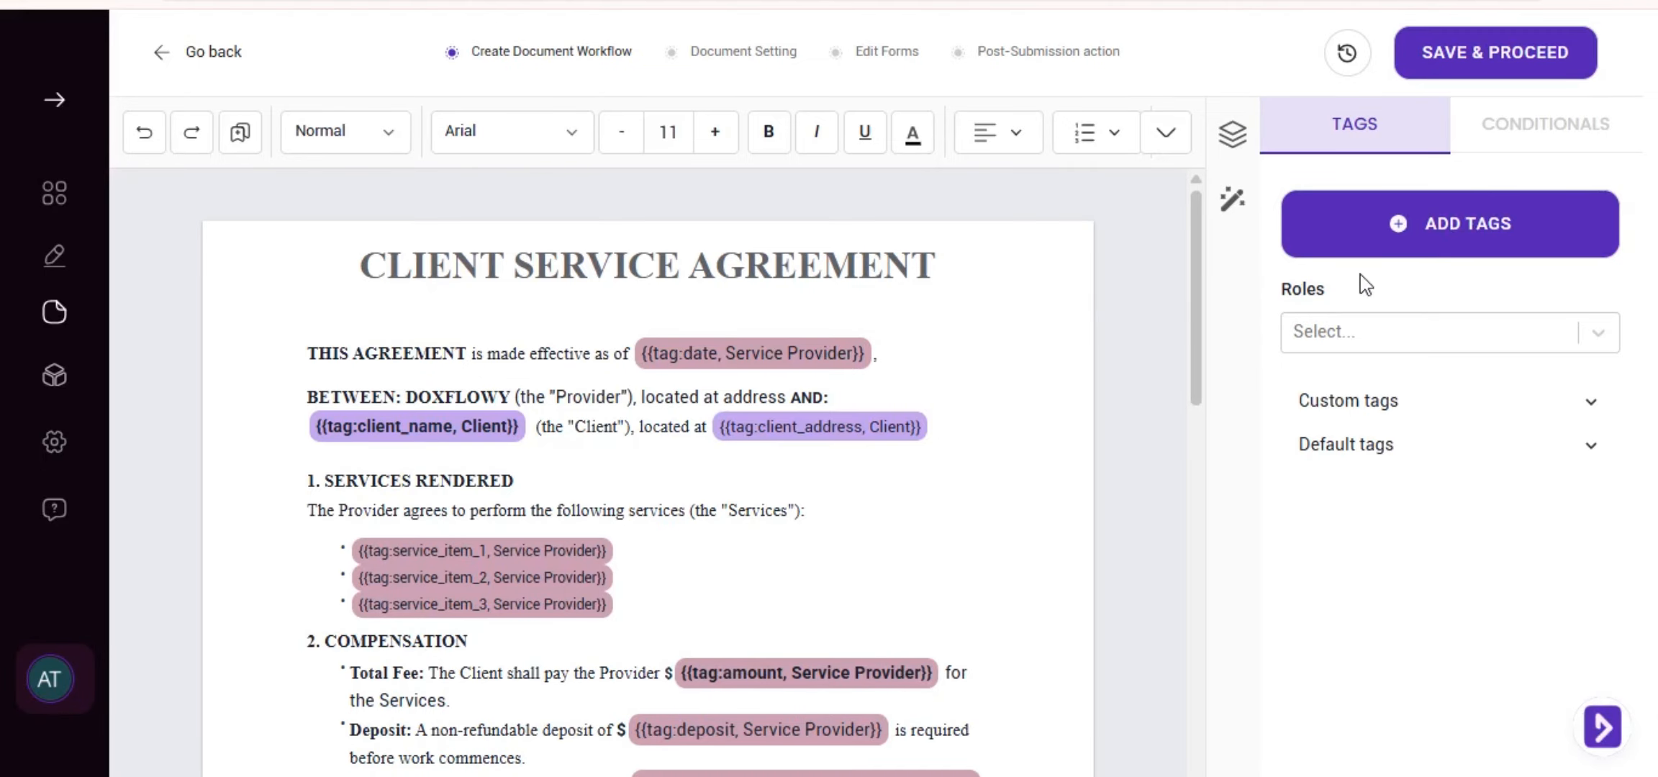
{"action": "left_click", "coordinate": [1469, 332]}
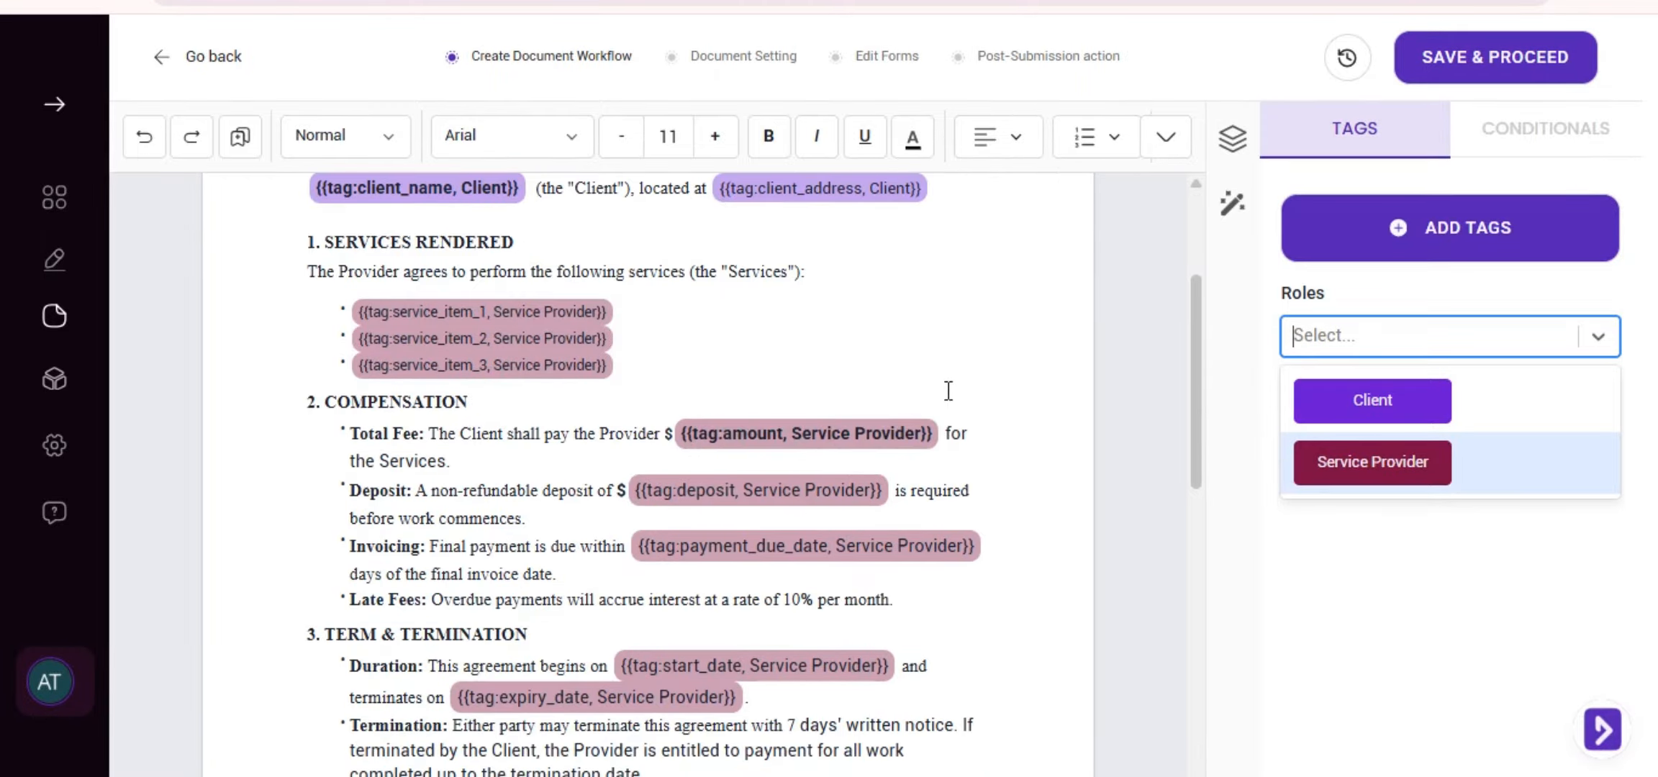
{"action": "scroll", "coordinate": [808, 475], "scroll_direction": "up", "scroll_amount": 3}
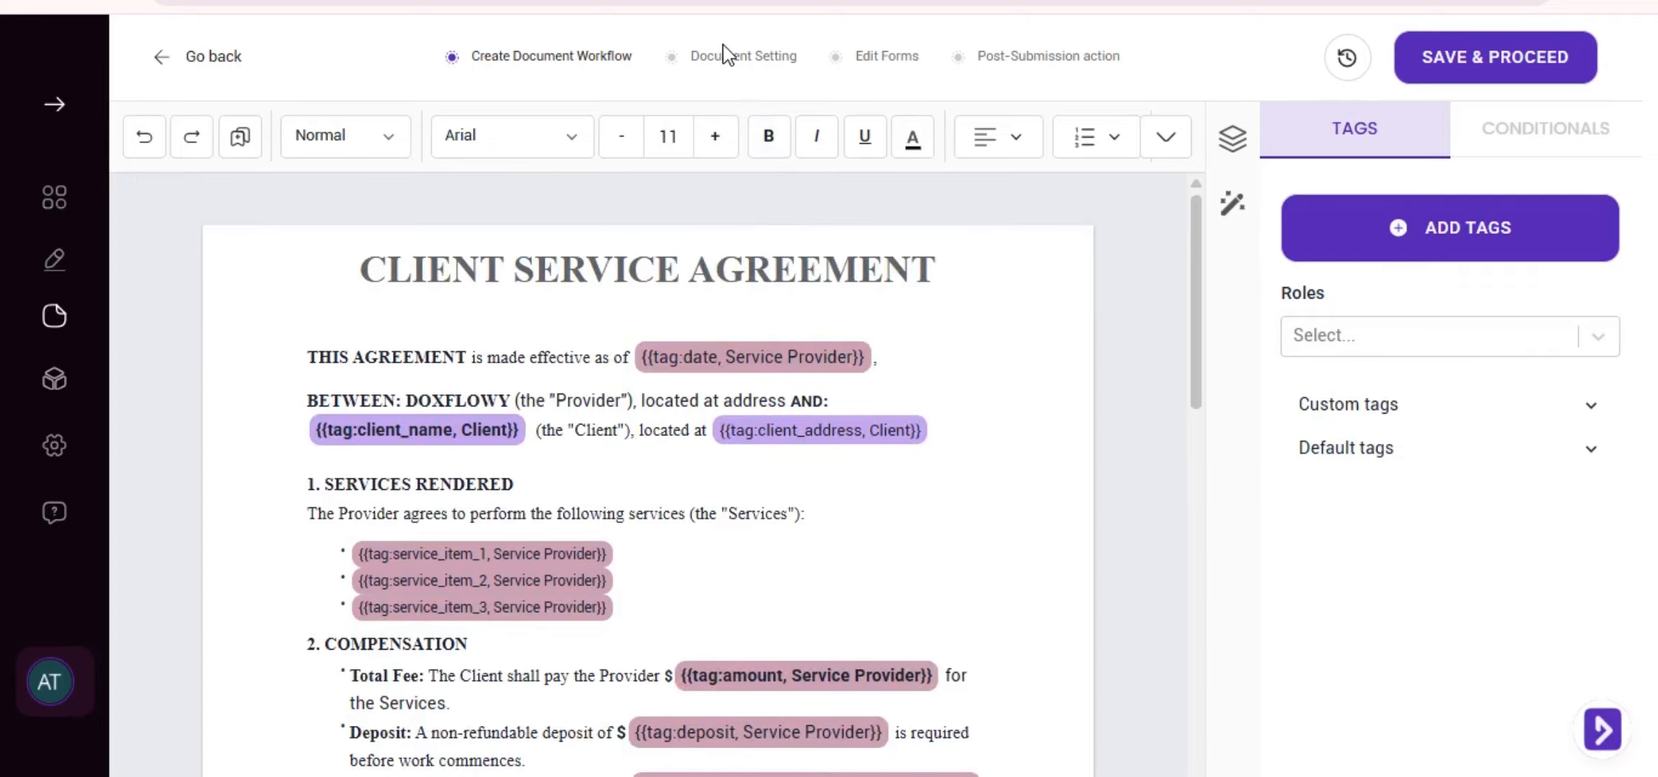
Open the Document Setting step and review Client Agreement.pdf's letter-size PDF output settings
{"action": "left_click", "coordinate": [711, 59]}
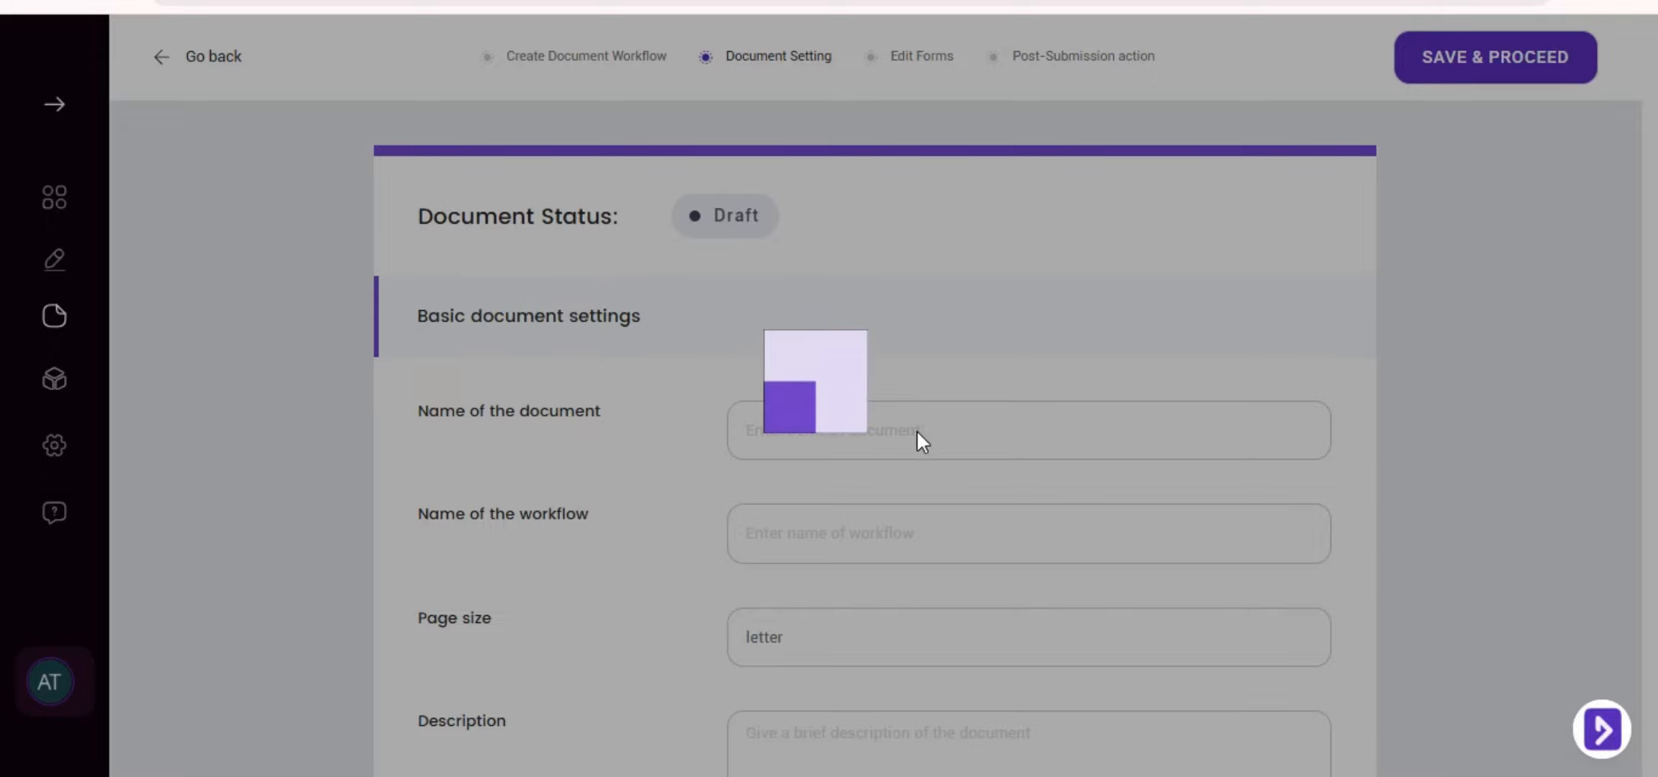
{"action": "scroll", "coordinate": [917, 431], "scroll_direction": "down", "scroll_amount": 3}
{"action": "scroll", "coordinate": [839, 353], "scroll_direction": "down", "scroll_amount": 5}
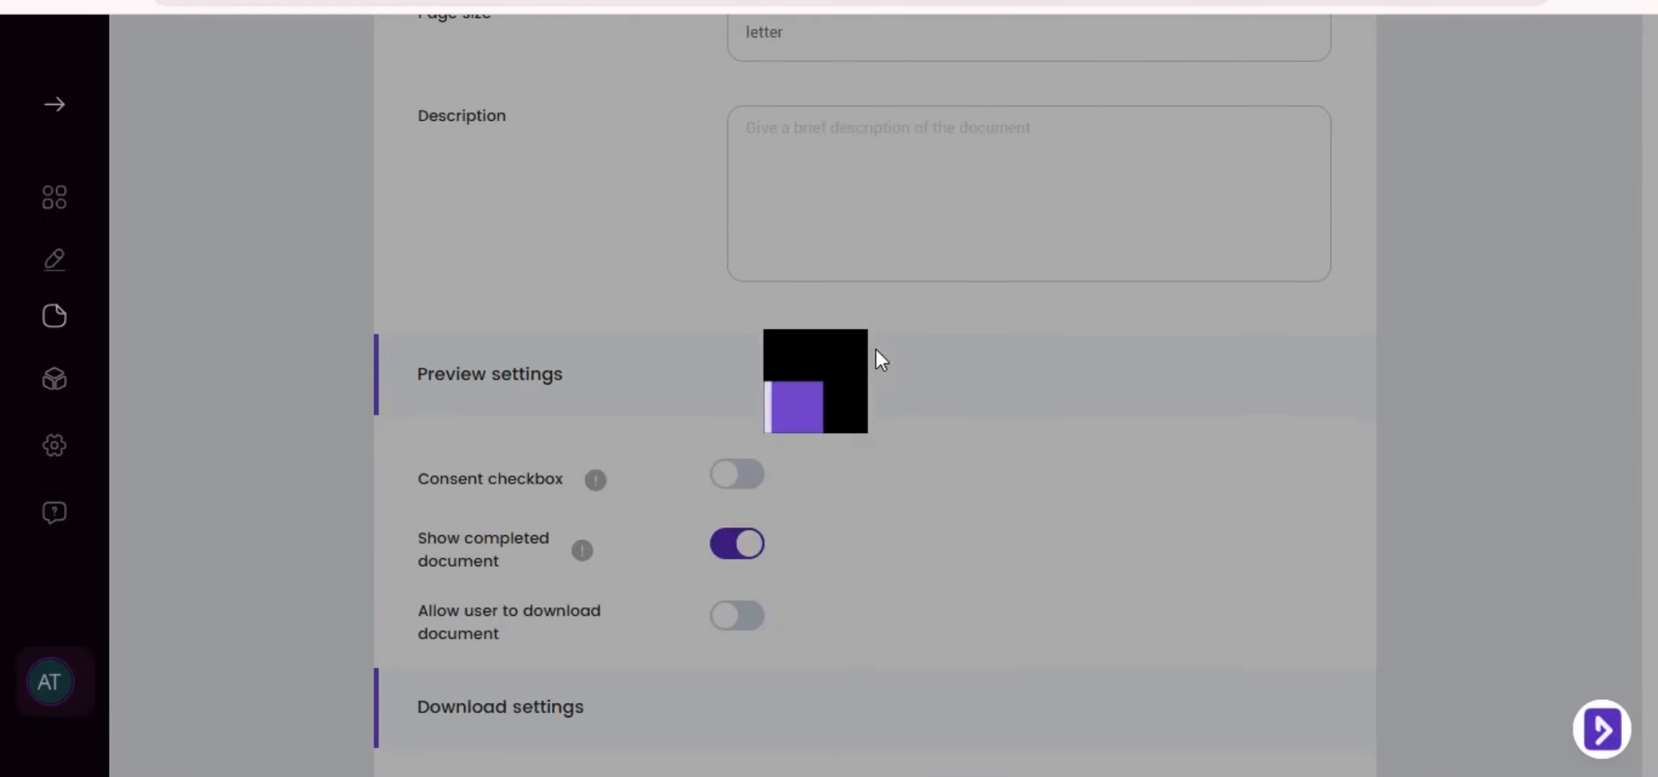
{"action": "mouse_move", "coordinate": [596, 480]}
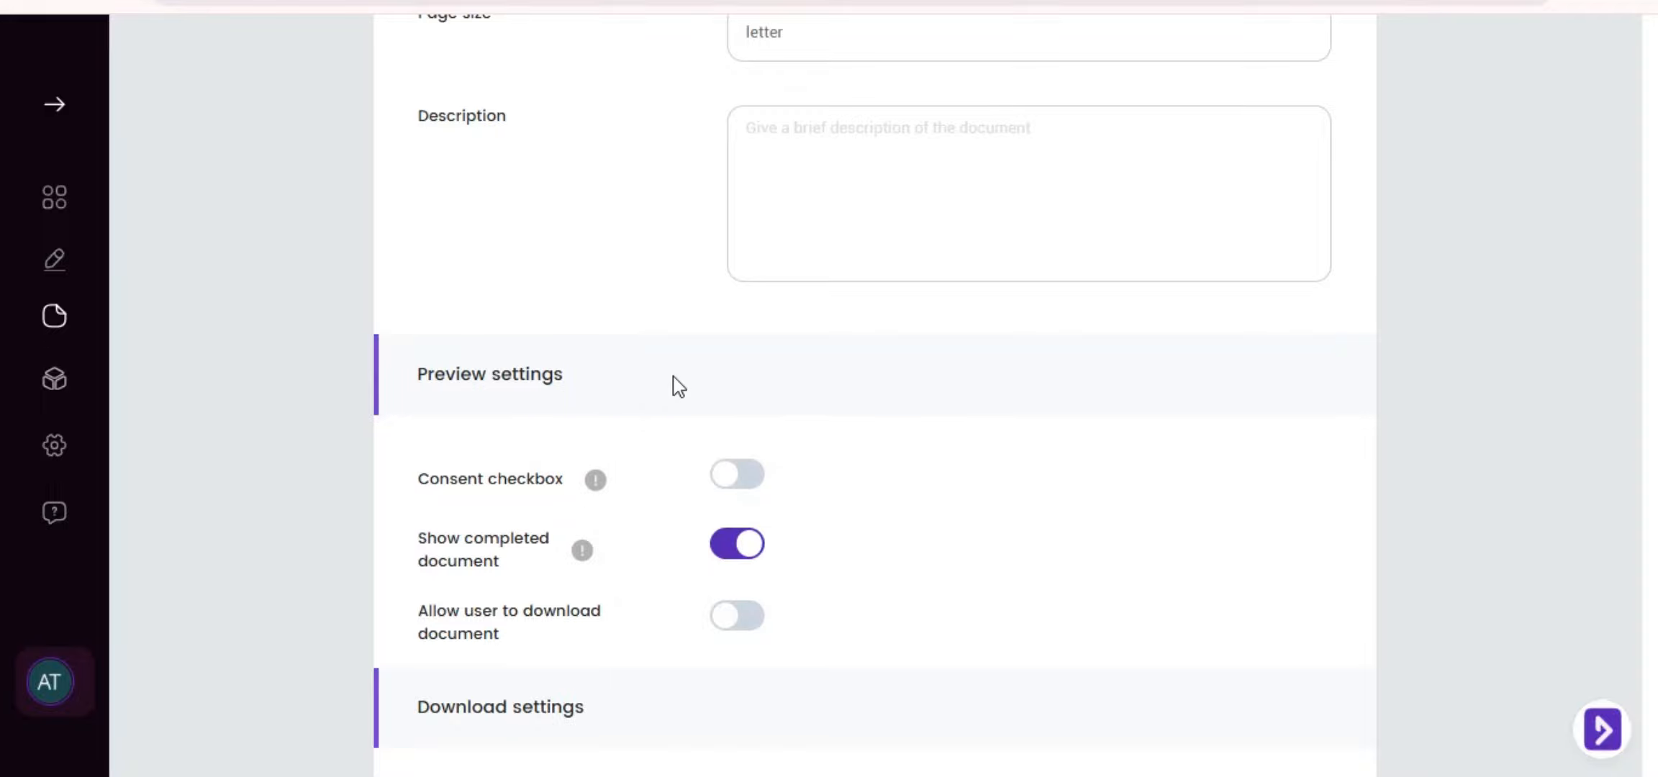
{"action": "scroll", "coordinate": [677, 373], "scroll_direction": "up", "scroll_amount": 8}
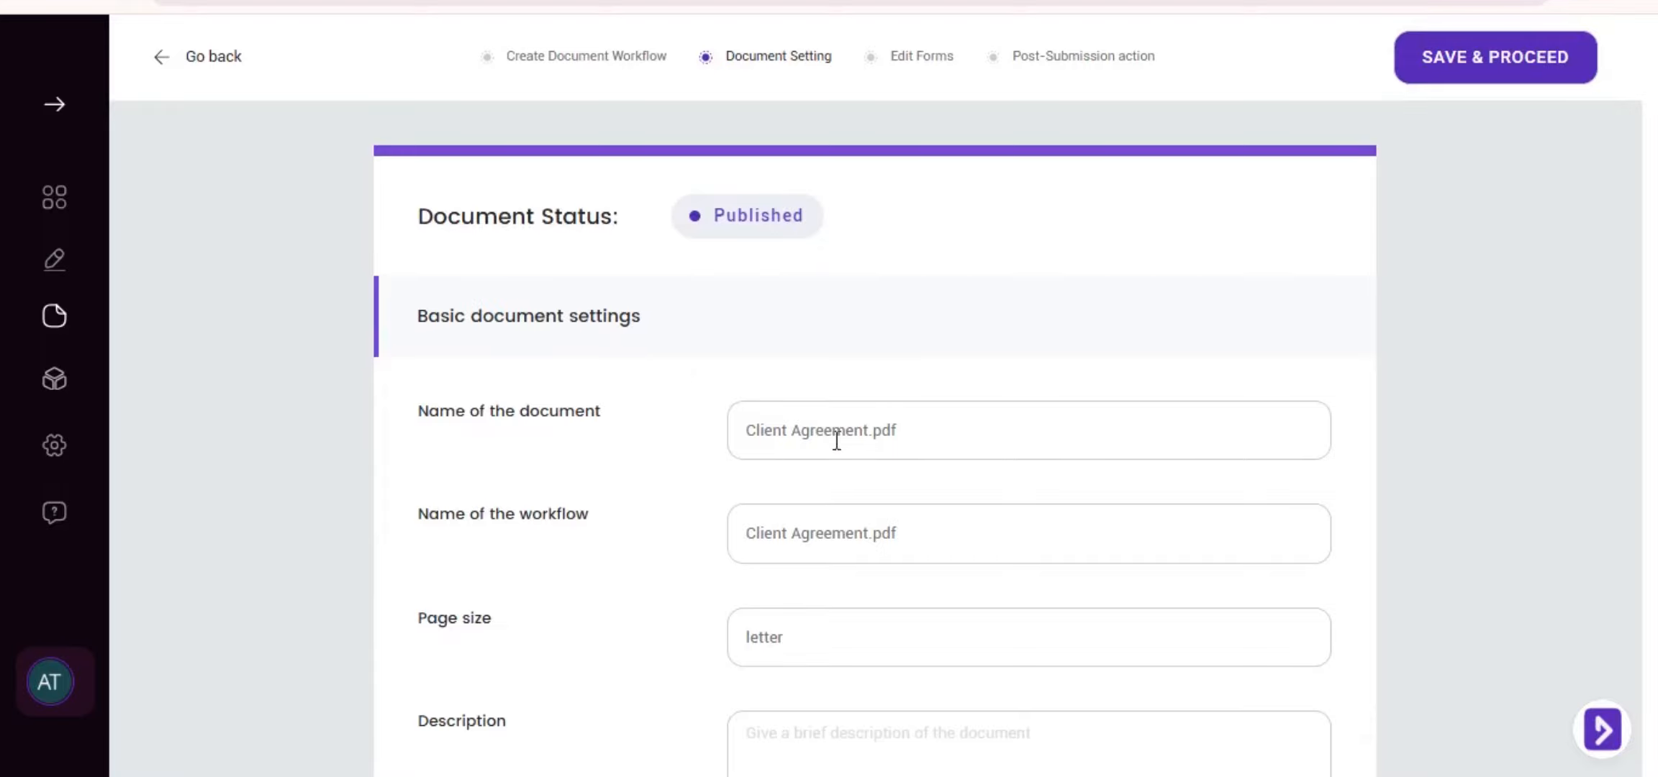
{"action": "scroll", "coordinate": [827, 404], "scroll_direction": "down", "scroll_amount": 5}
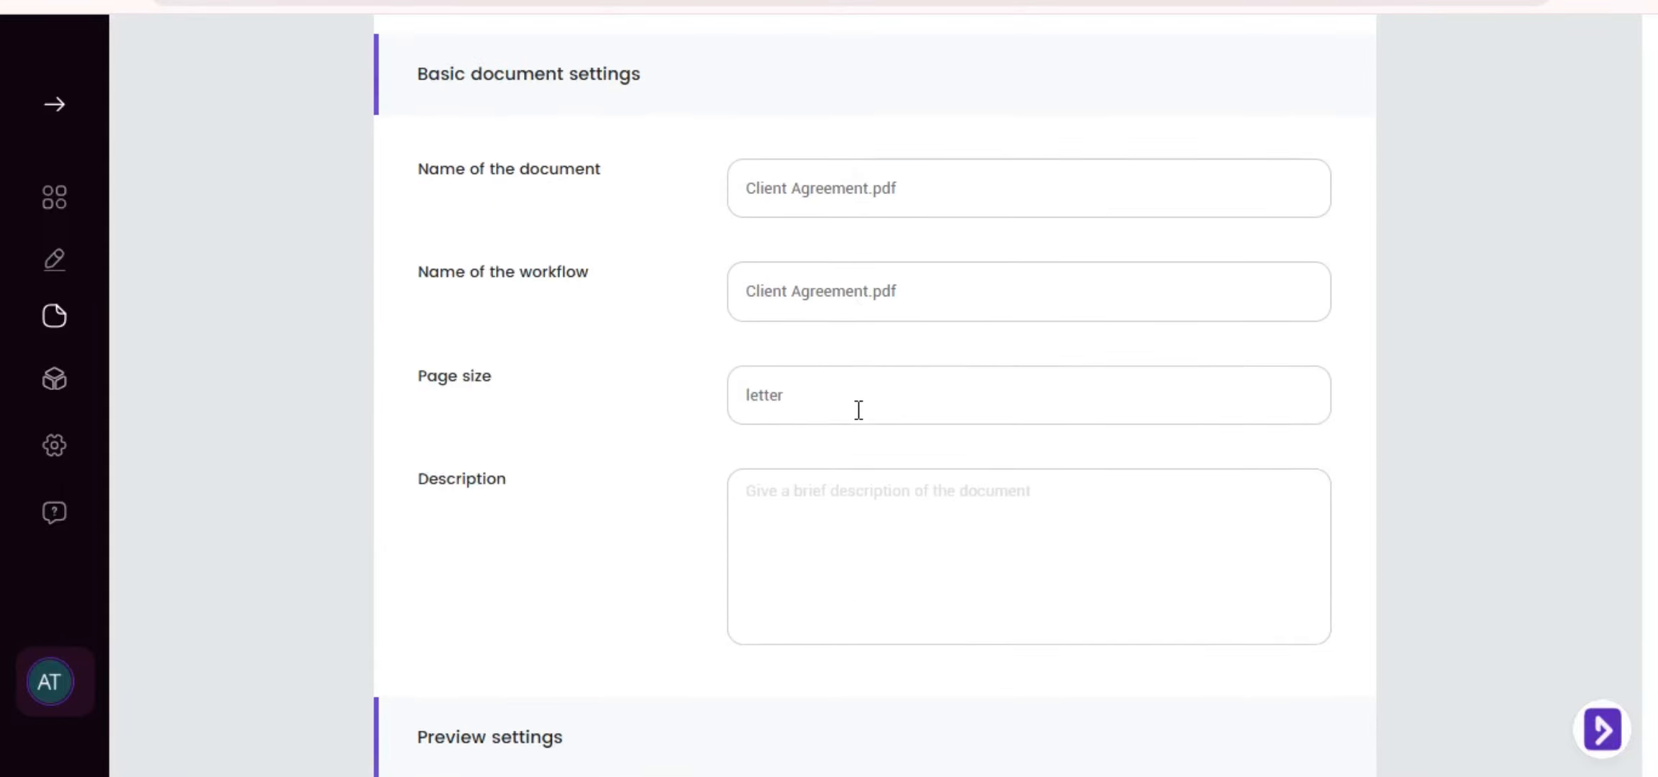
{"action": "scroll", "coordinate": [821, 180], "scroll_direction": "down", "scroll_amount": 7}
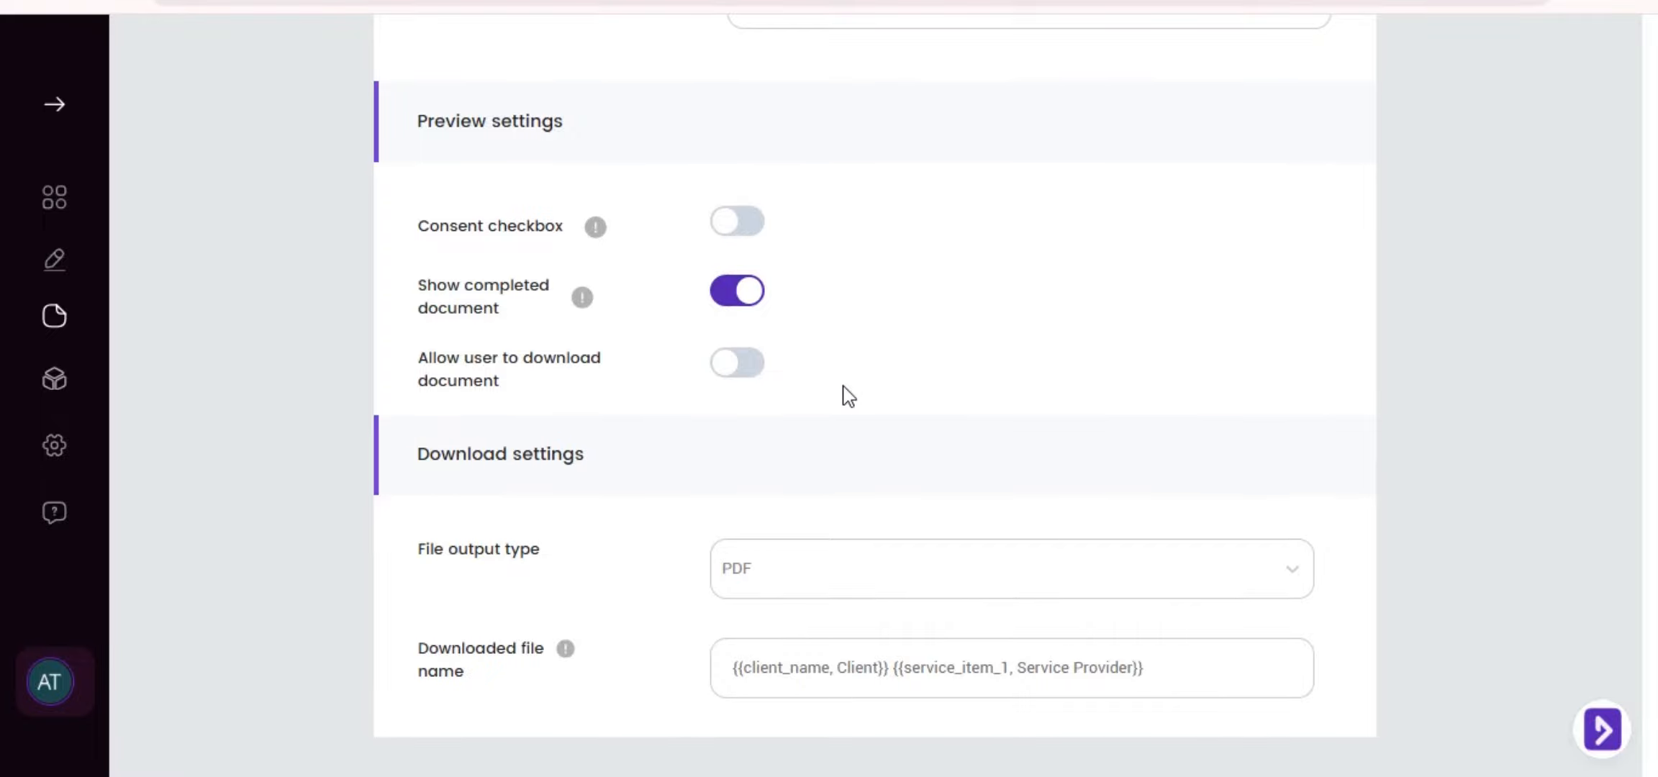
Show the downloaded file name's tag chips and advance to the Client role's form questions
{"action": "left_click", "coordinate": [809, 667]}
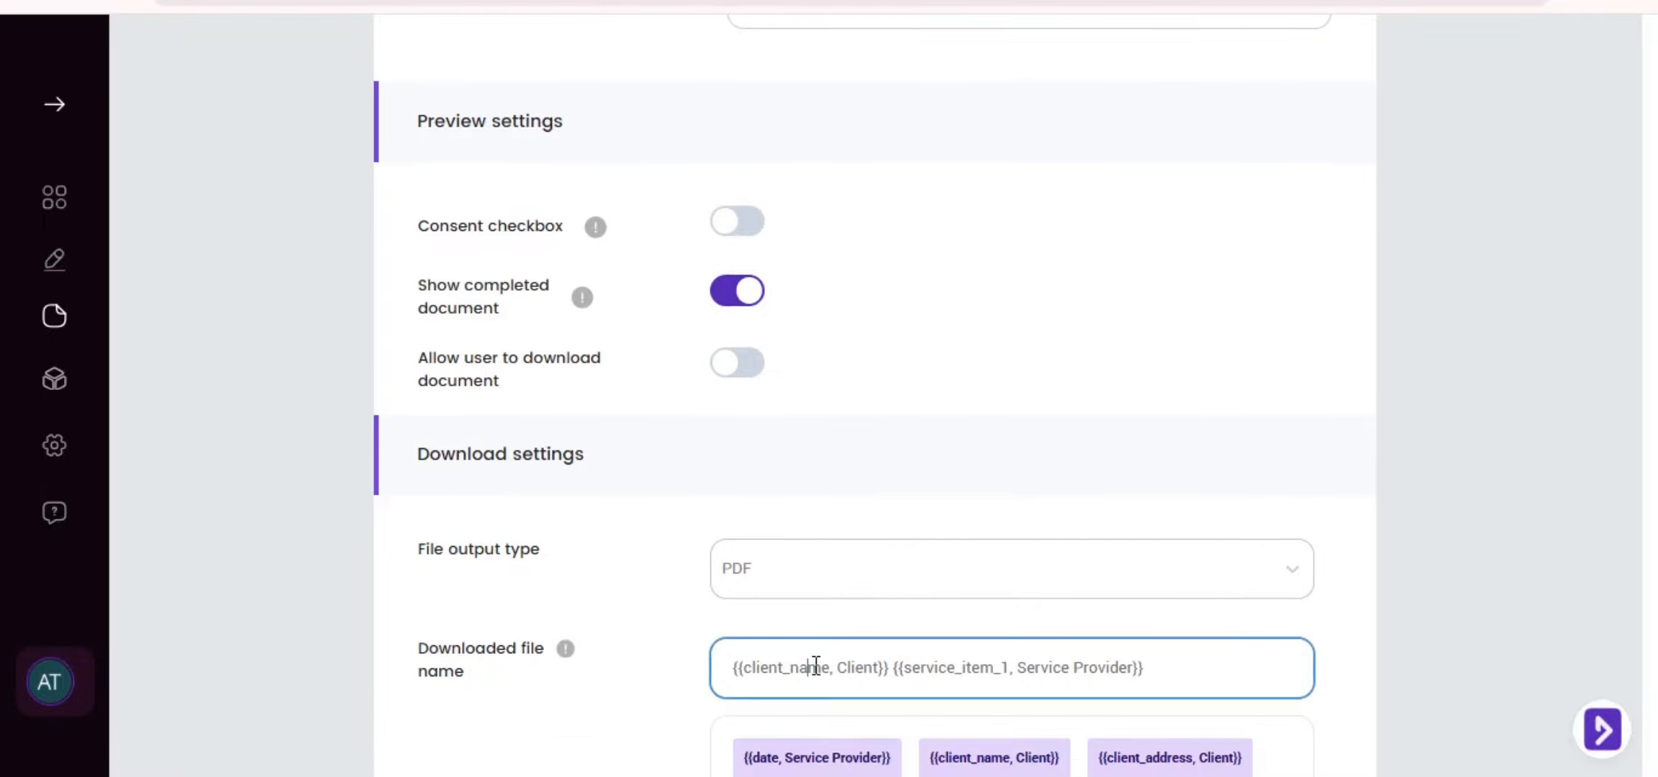
{"action": "scroll", "coordinate": [936, 541], "scroll_direction": "down", "scroll_amount": 7}
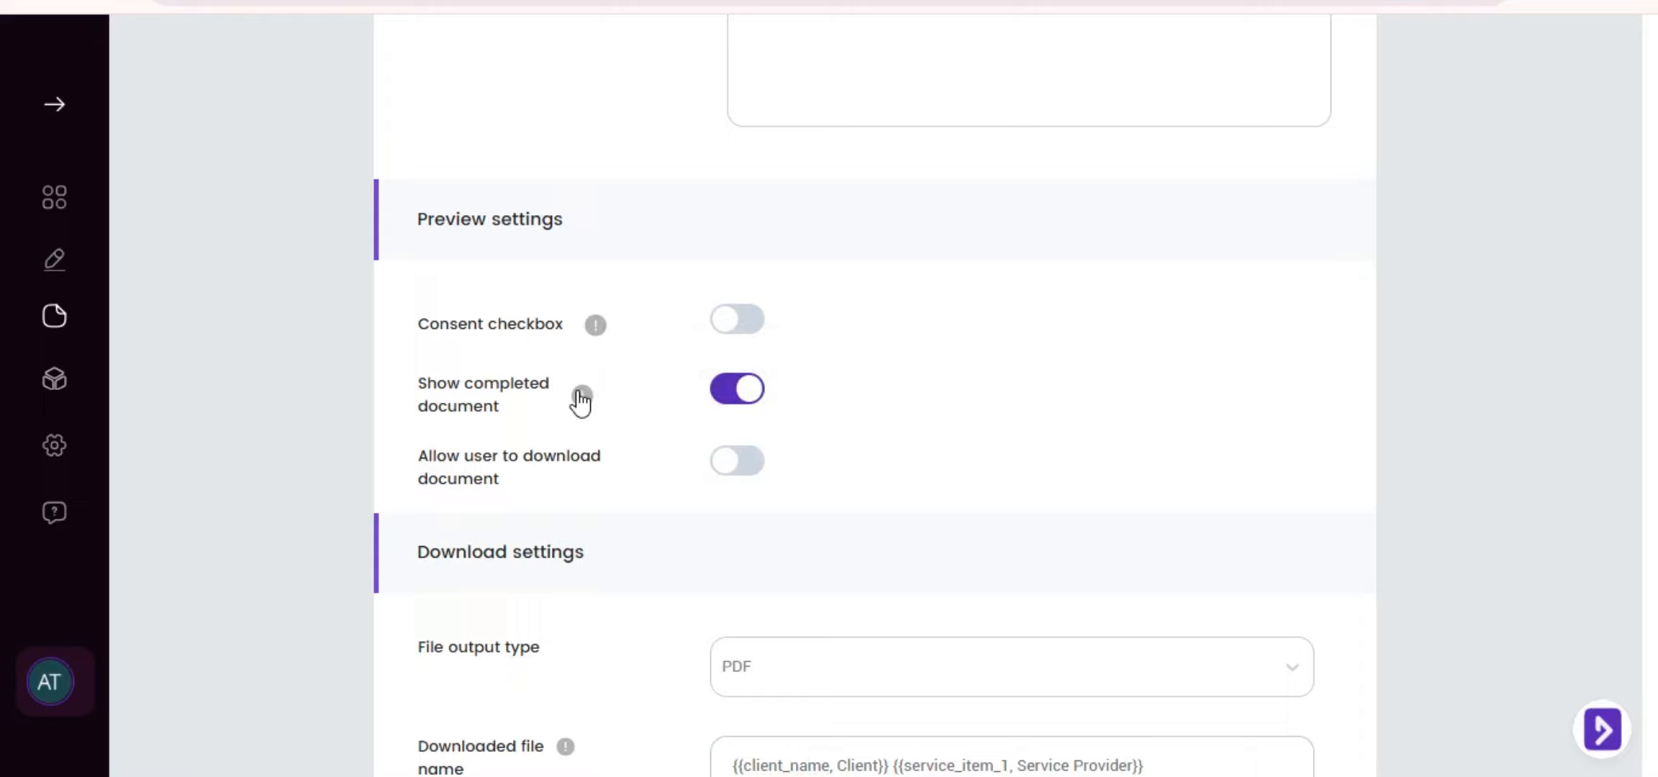
{"action": "mouse_move", "coordinate": [583, 395]}
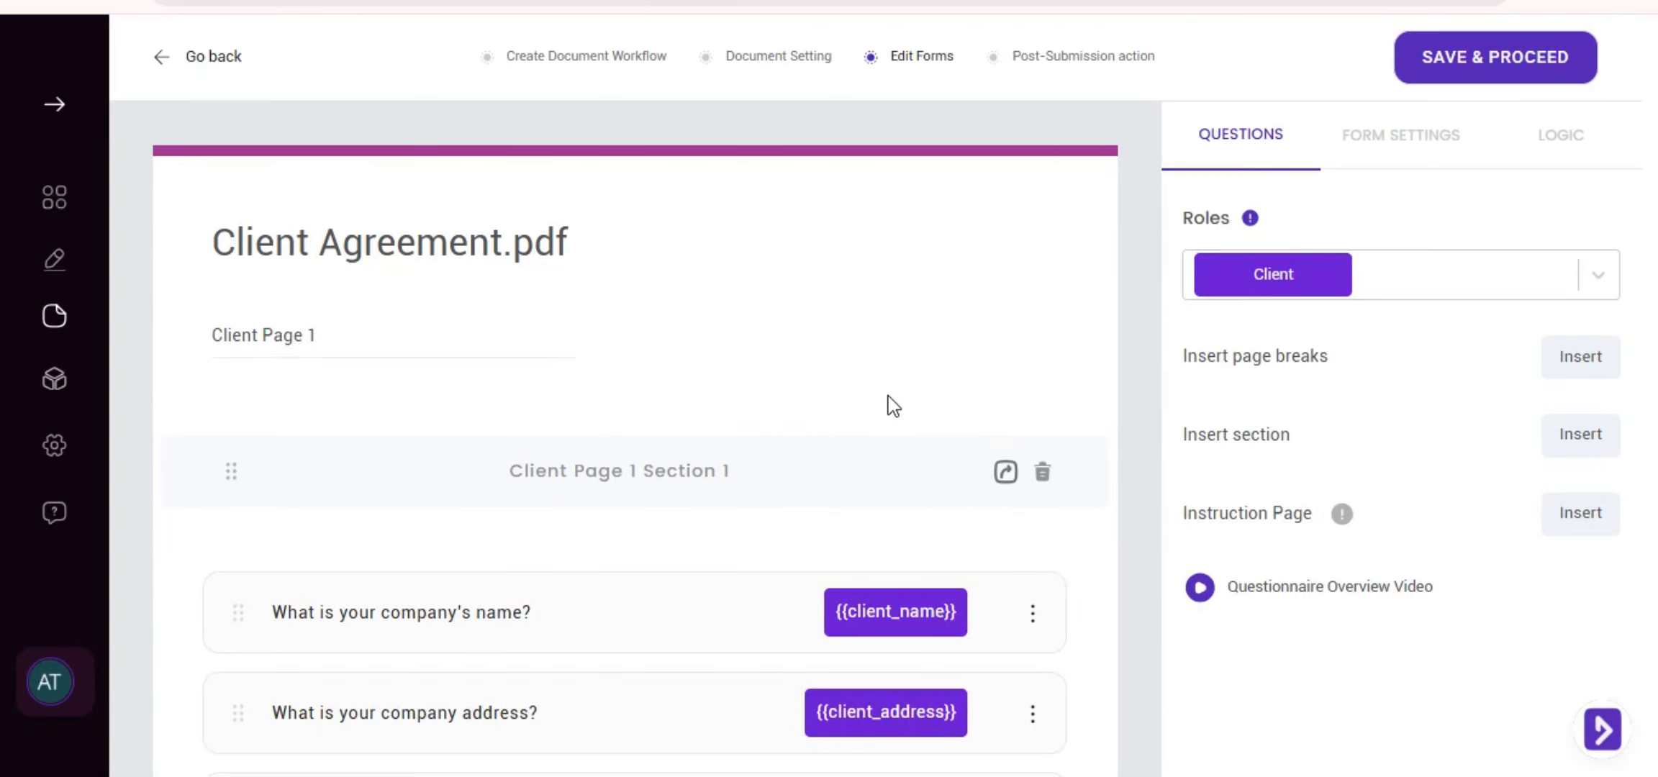
Switch the Questions panel to the Service Provider role and review the first service item's options
{"action": "scroll", "coordinate": [705, 439], "scroll_direction": "down", "scroll_amount": 2}
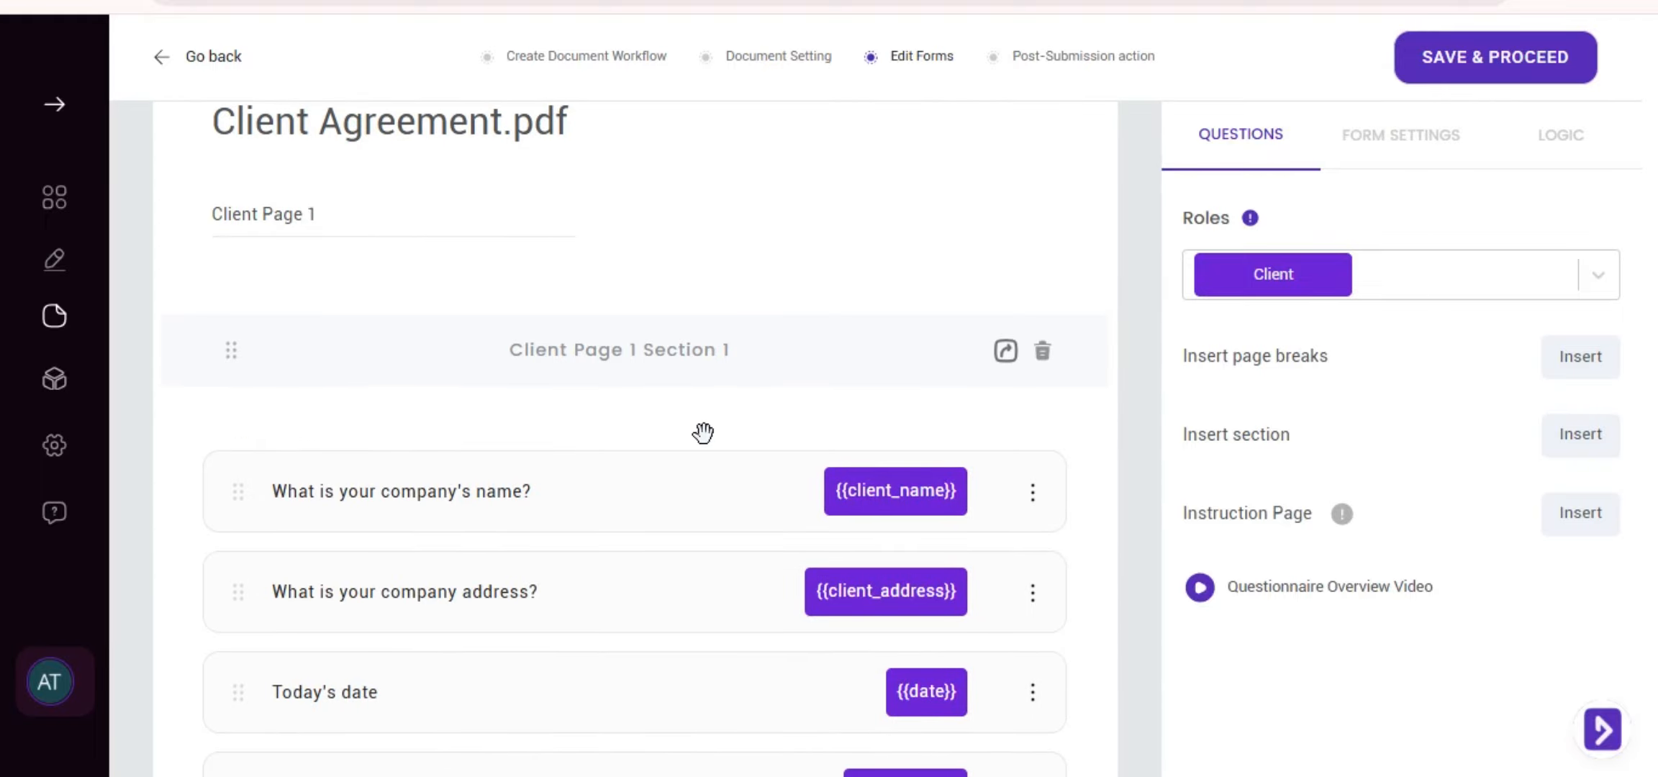
{"action": "scroll", "coordinate": [703, 433], "scroll_direction": "down", "scroll_amount": 2}
{"action": "left_click", "coordinate": [1421, 282]}
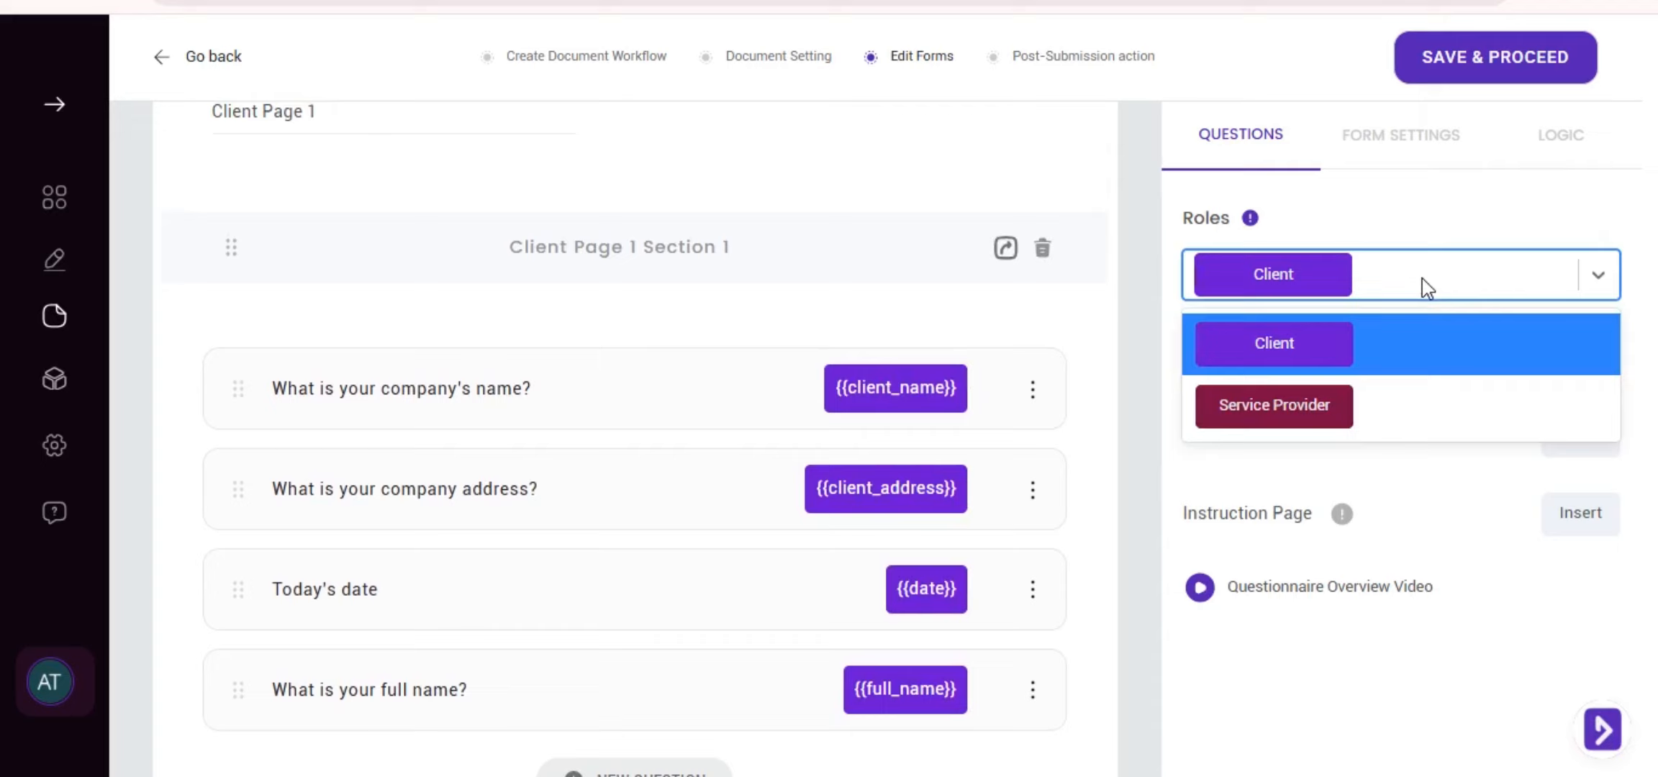
{"action": "left_click", "coordinate": [1336, 429]}
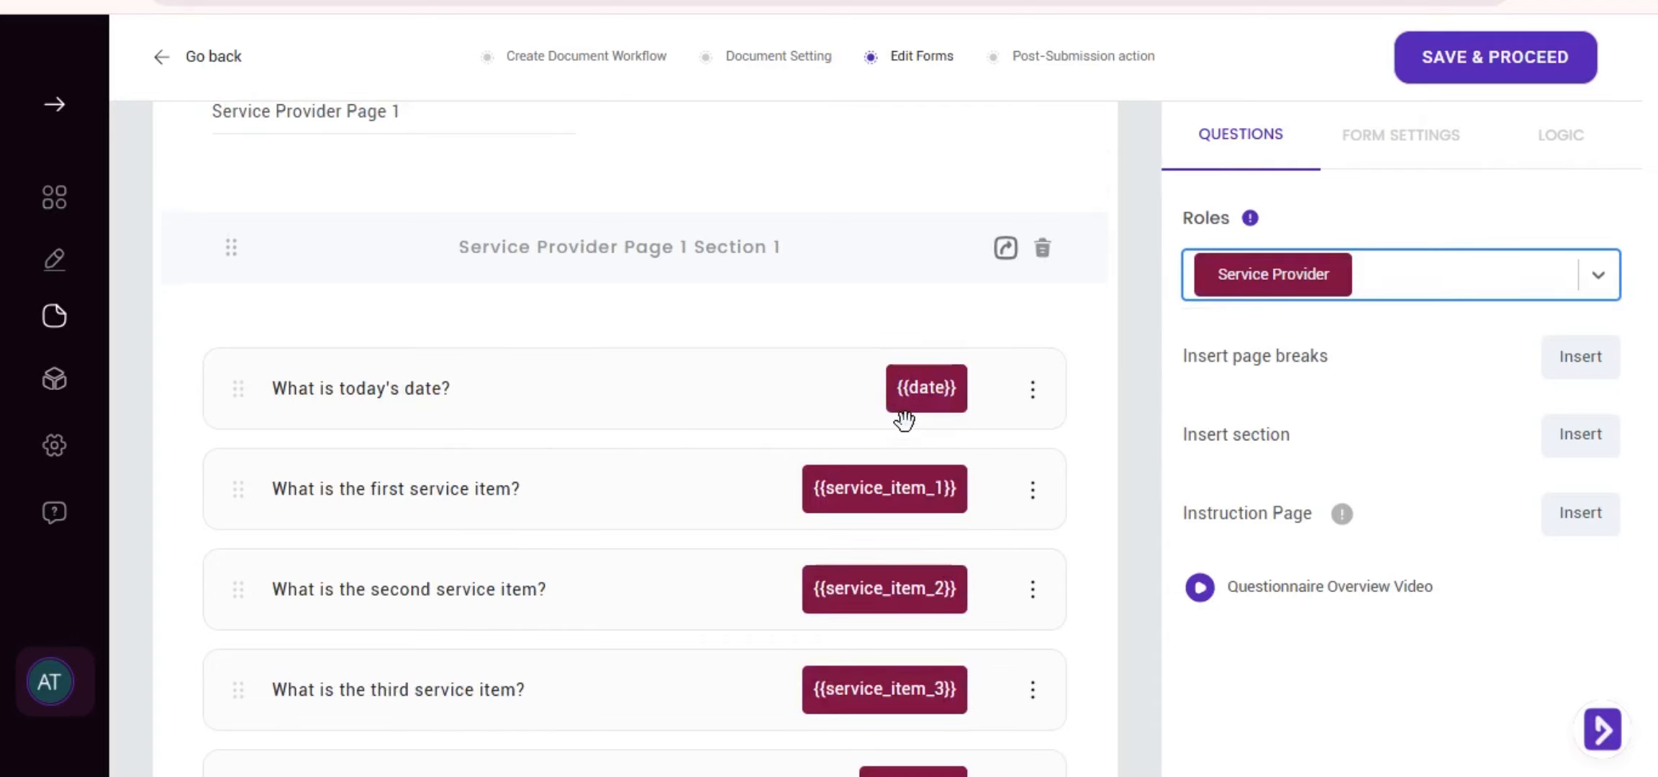
{"action": "scroll", "coordinate": [731, 413], "scroll_direction": "down", "scroll_amount": 2}
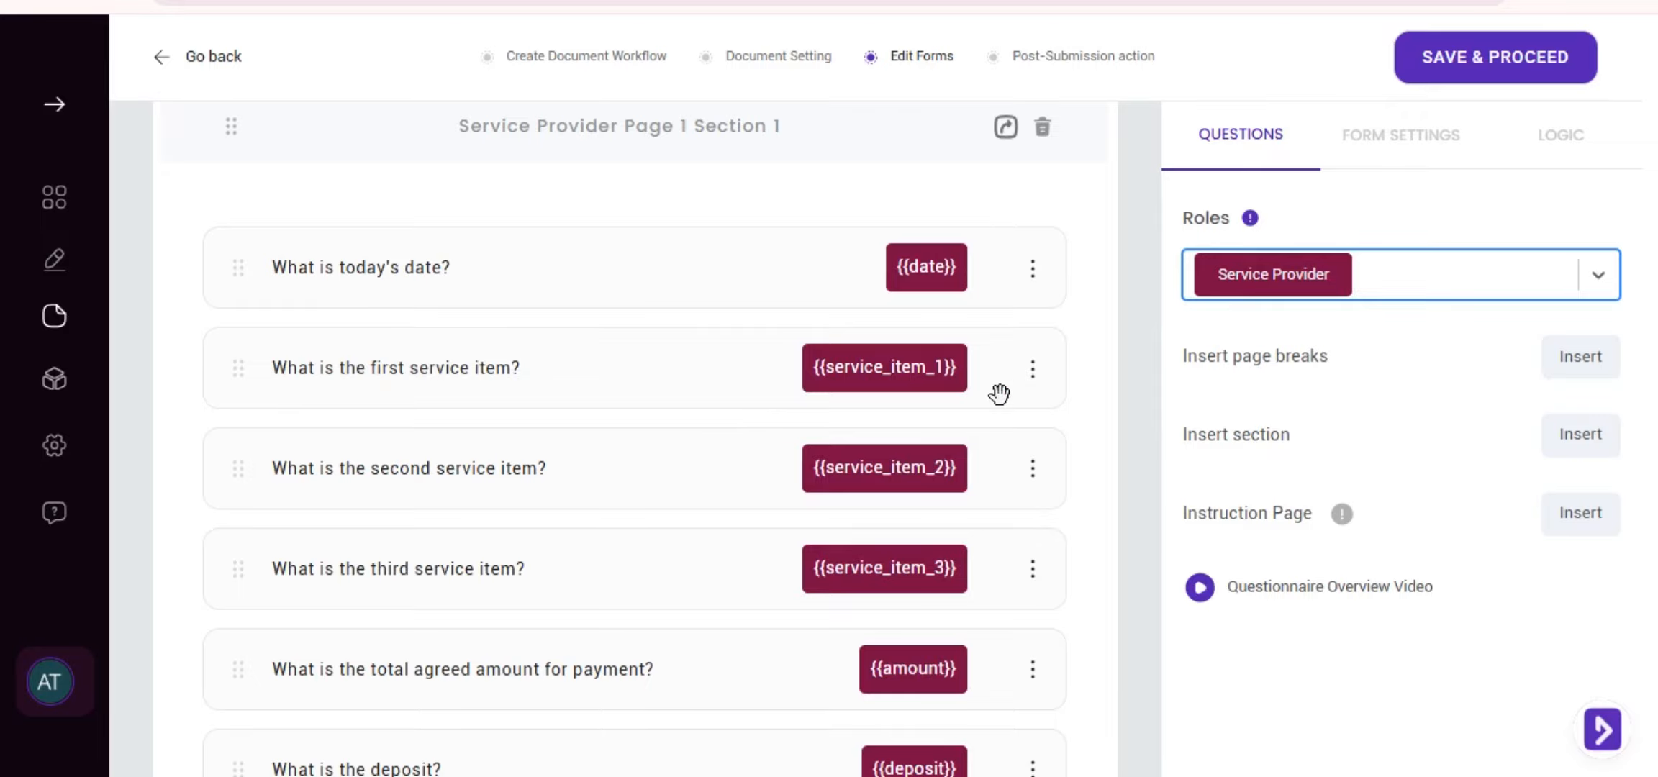
{"action": "left_click", "coordinate": [1037, 372]}
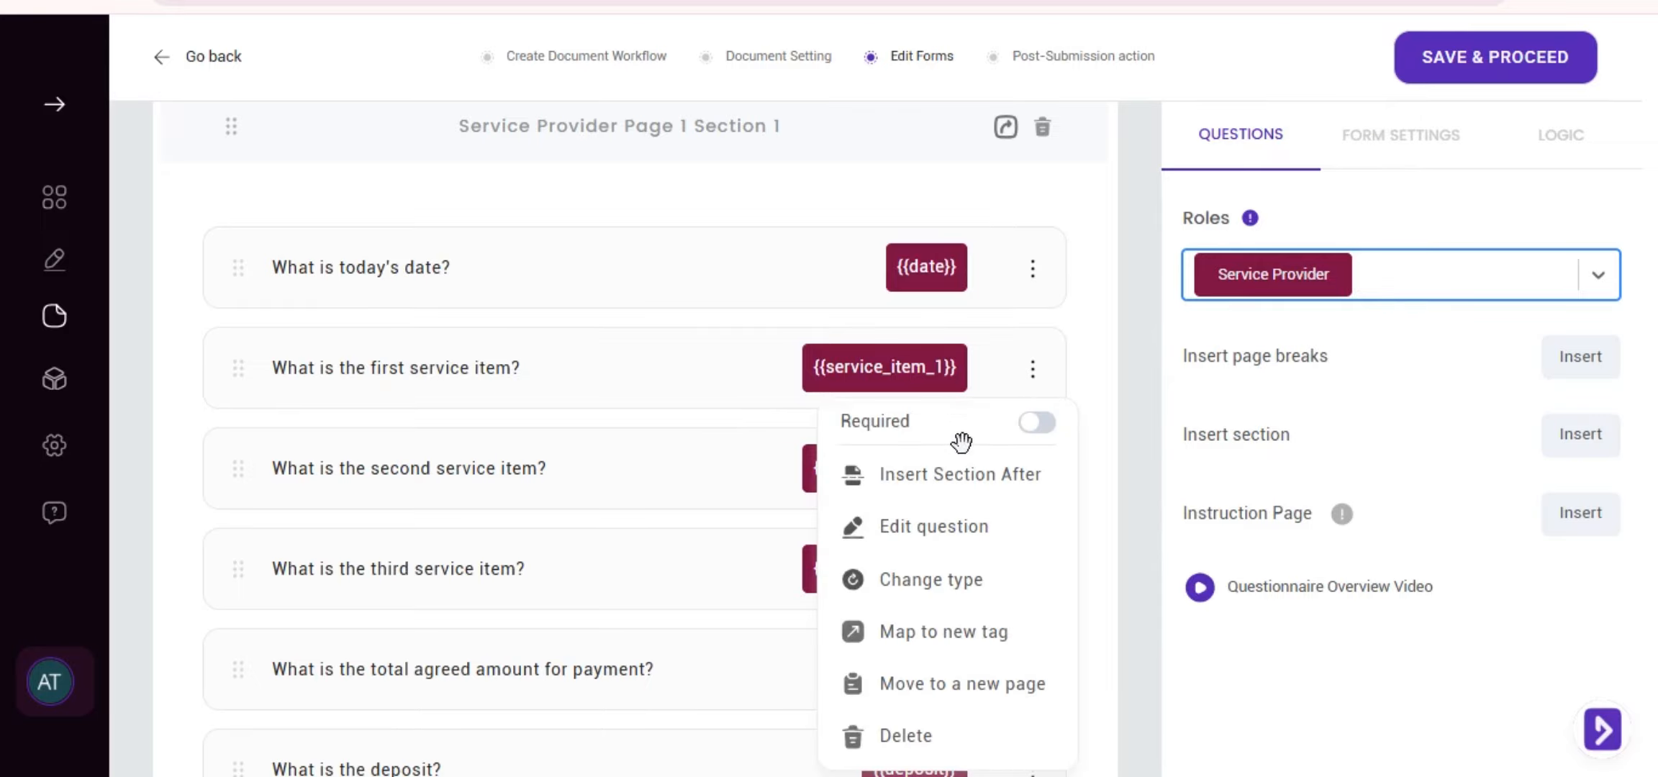
{"action": "scroll", "coordinate": [958, 441], "scroll_direction": "down", "scroll_amount": 4}
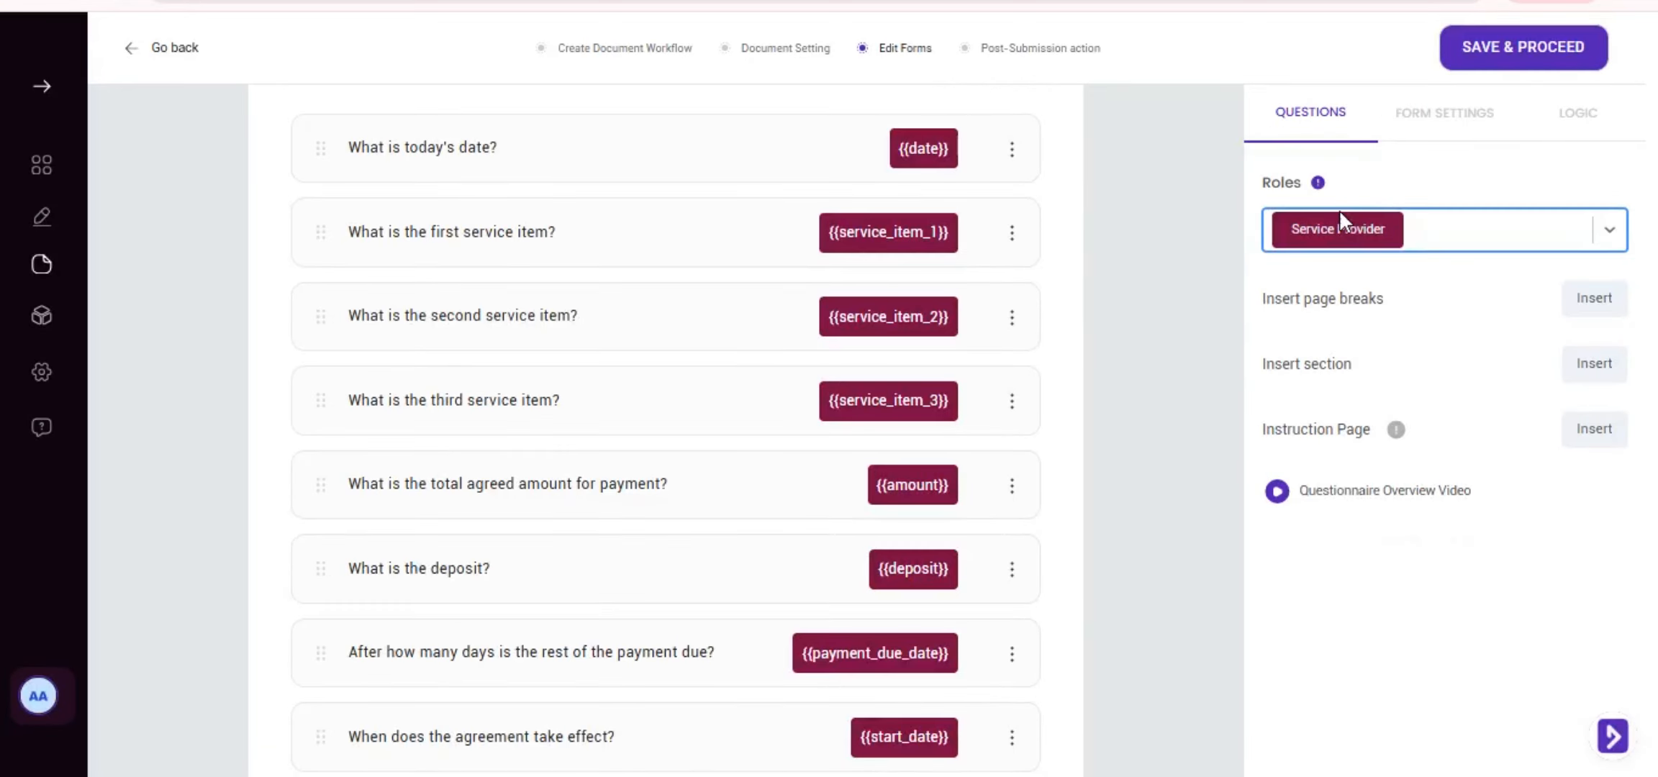
{"action": "left_click", "coordinate": [1400, 118]}
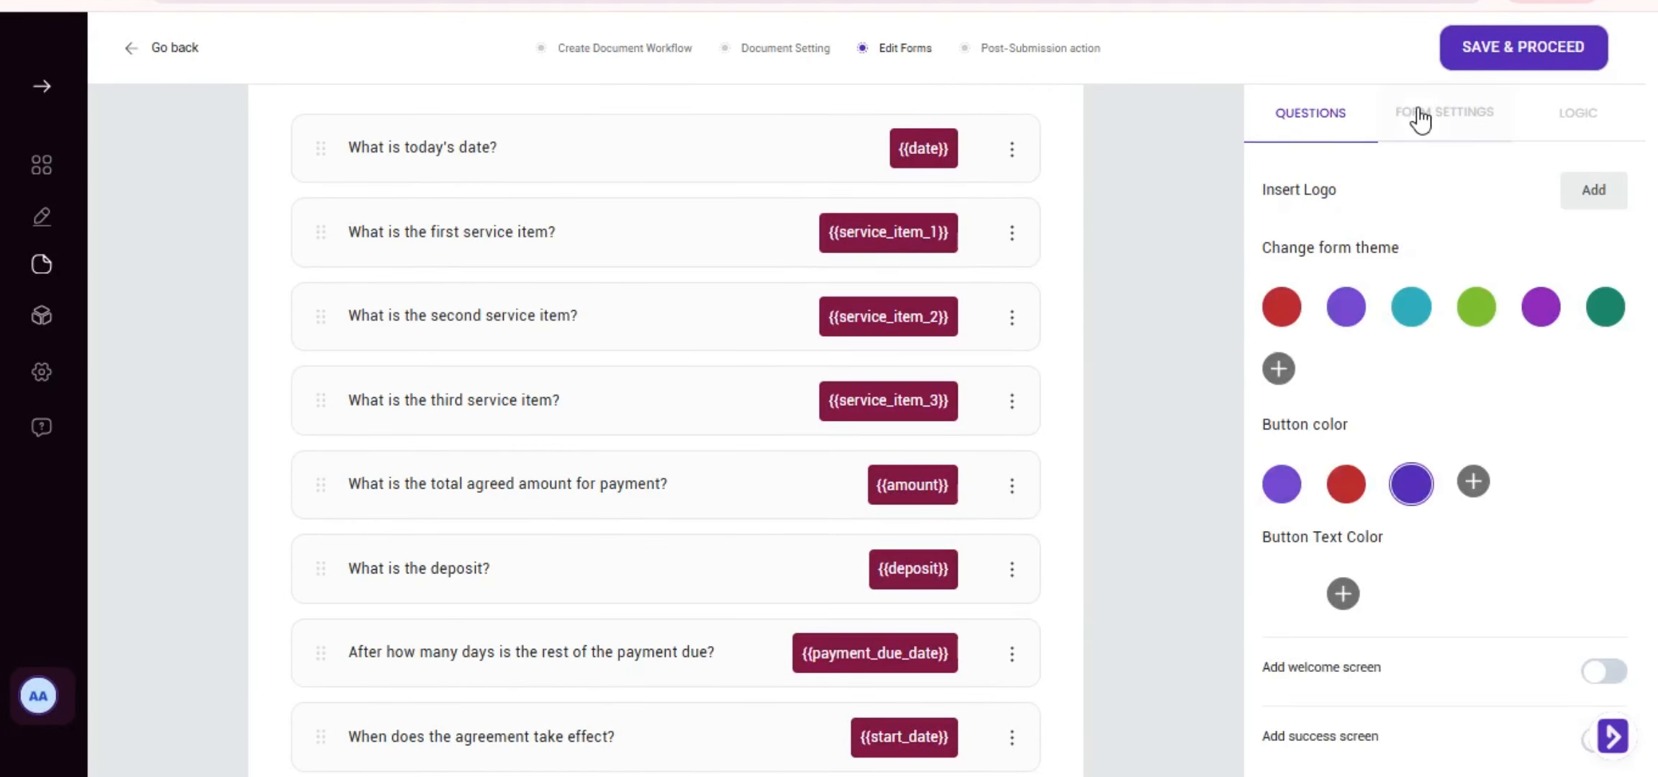
{"action": "left_click", "coordinate": [1580, 115]}
{"action": "left_click", "coordinate": [1446, 216]}
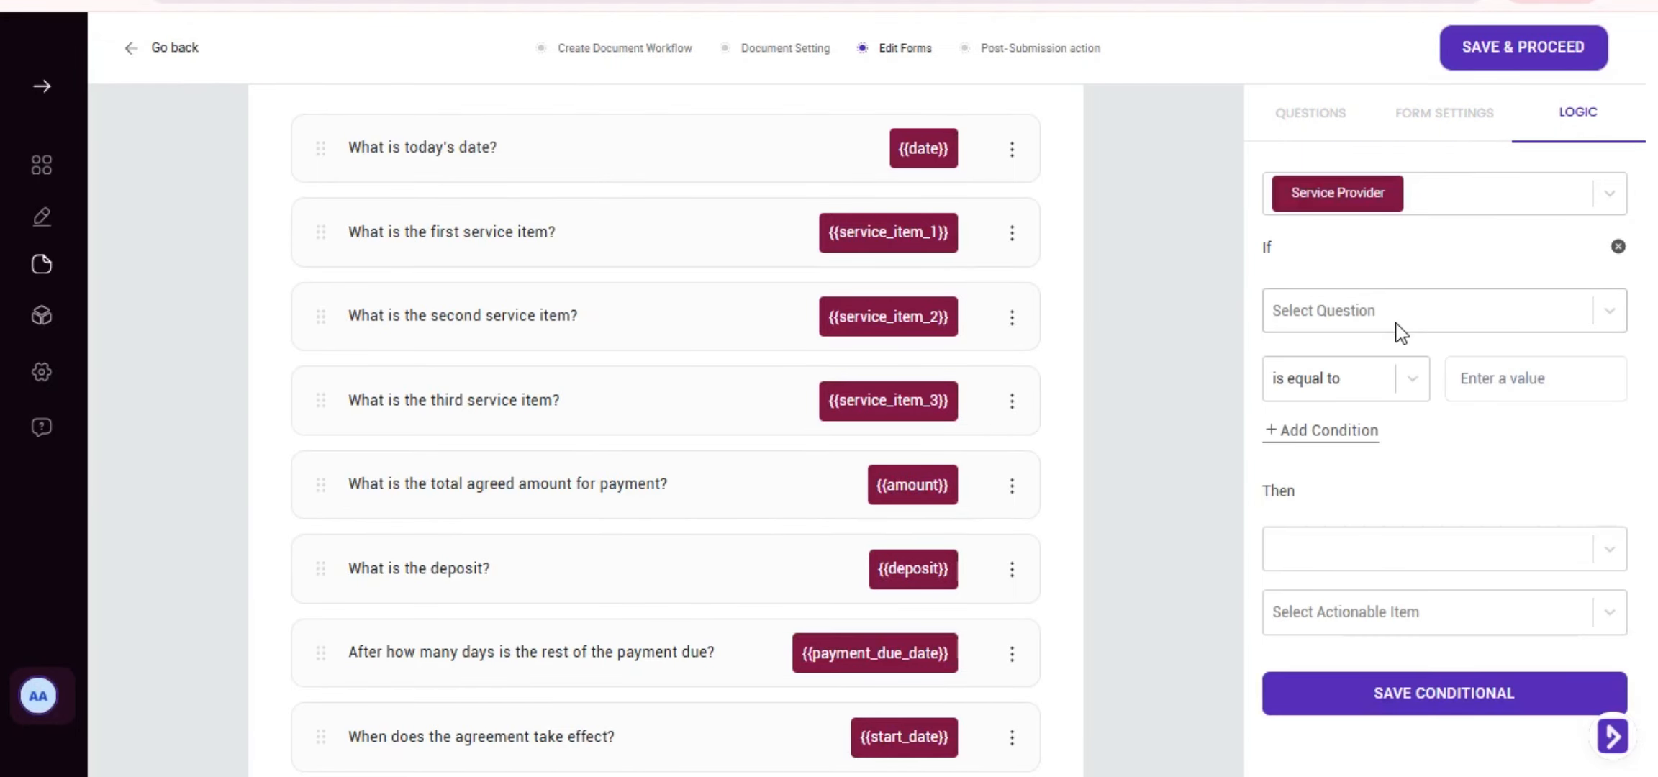
{"action": "scroll", "coordinate": [1388, 335], "scroll_direction": "down", "scroll_amount": 1}
{"action": "scroll", "coordinate": [758, 344], "scroll_direction": "down", "scroll_amount": 4}
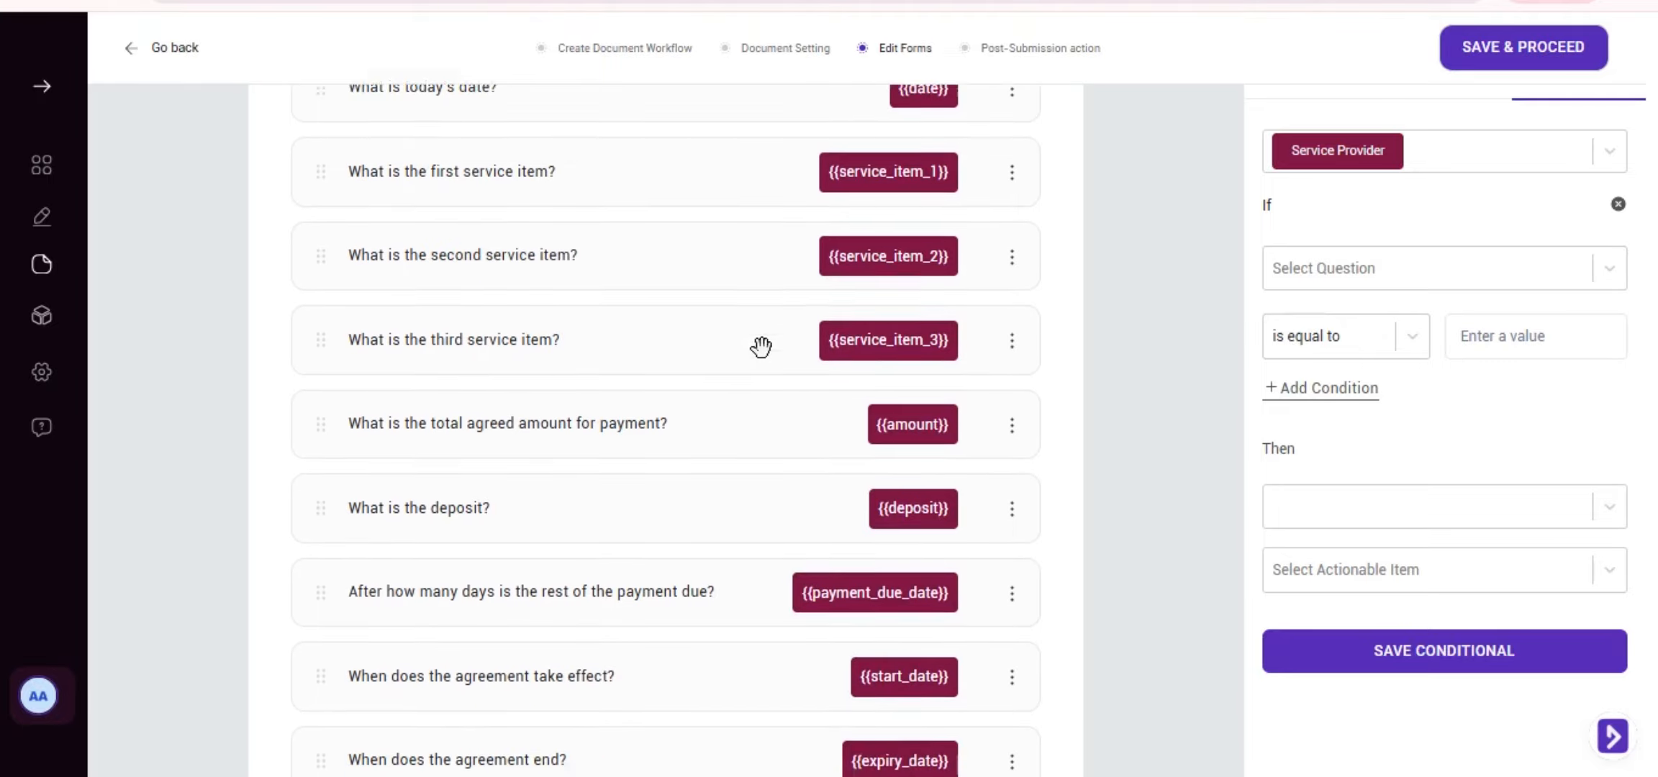
{"action": "scroll", "coordinate": [757, 347], "scroll_direction": "down", "scroll_amount": 3}
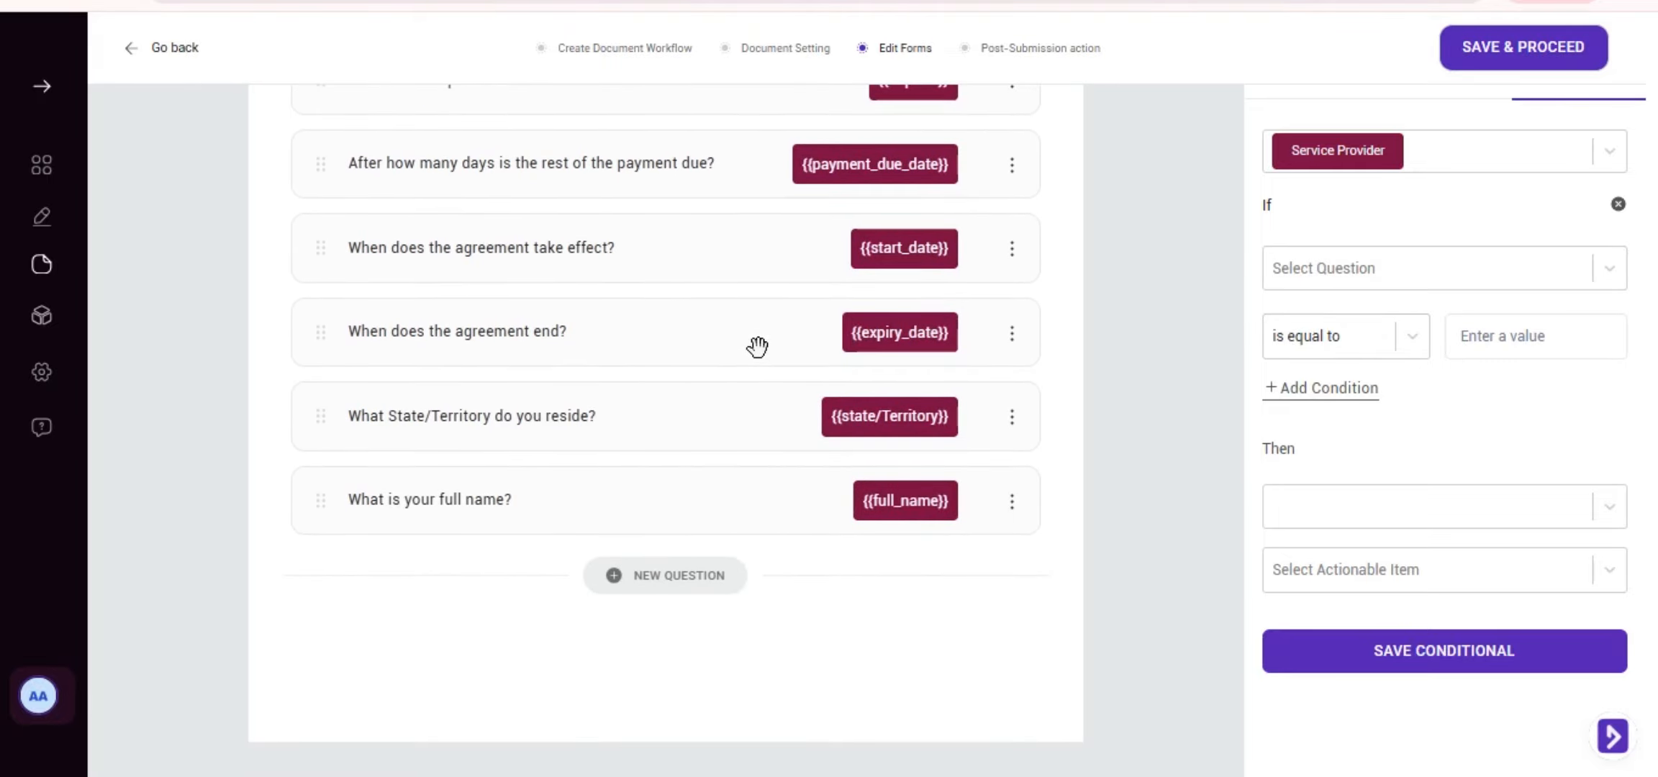
{"action": "scroll", "coordinate": [757, 347], "scroll_direction": "up", "scroll_amount": 10}
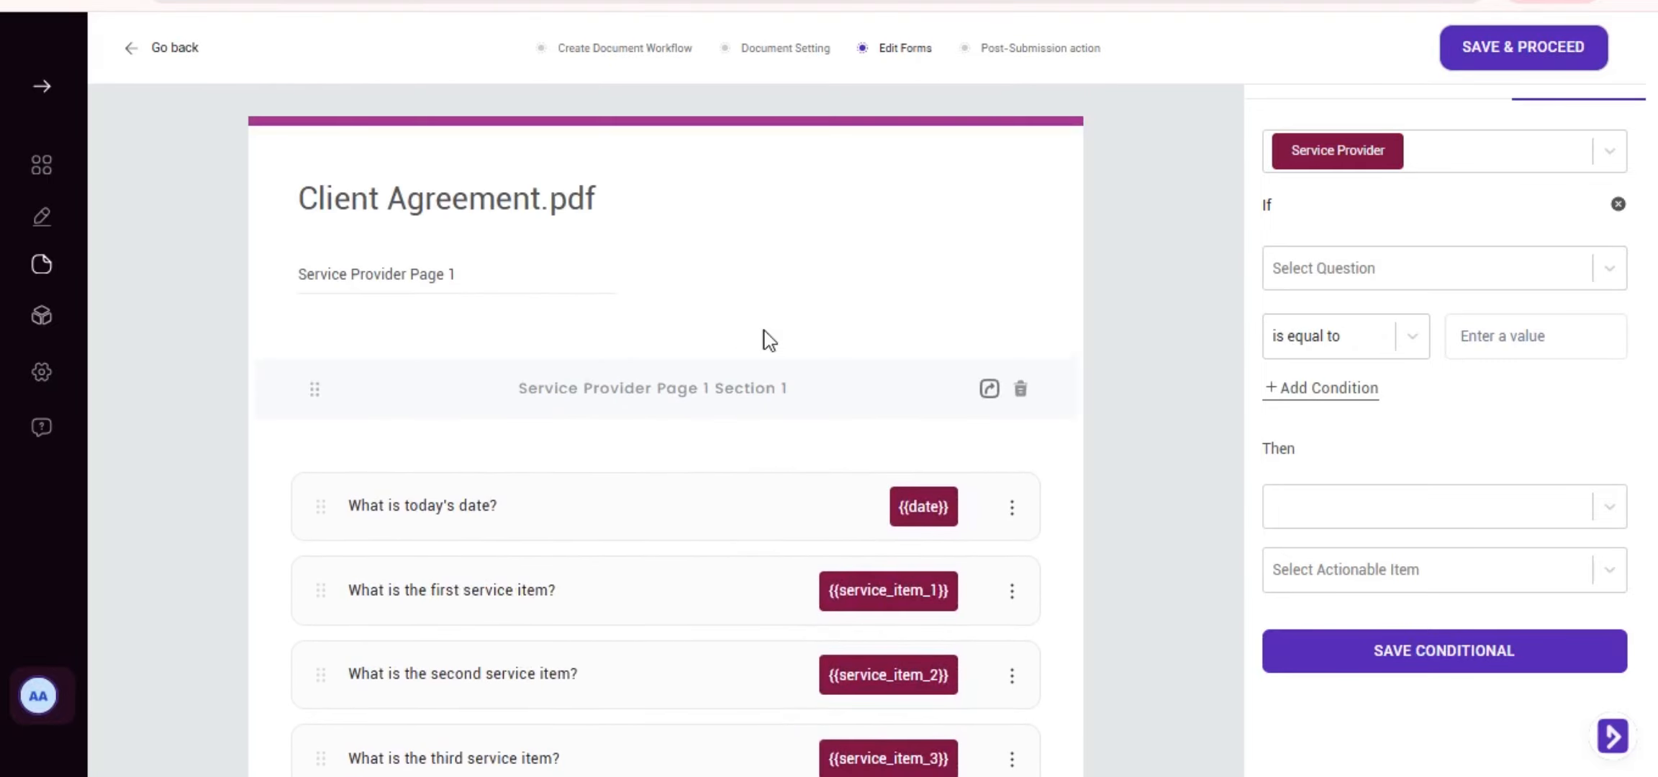
Check the enabled email and signing post-submission actions and begin a role-based form preview
{"action": "left_click", "coordinate": [985, 51]}
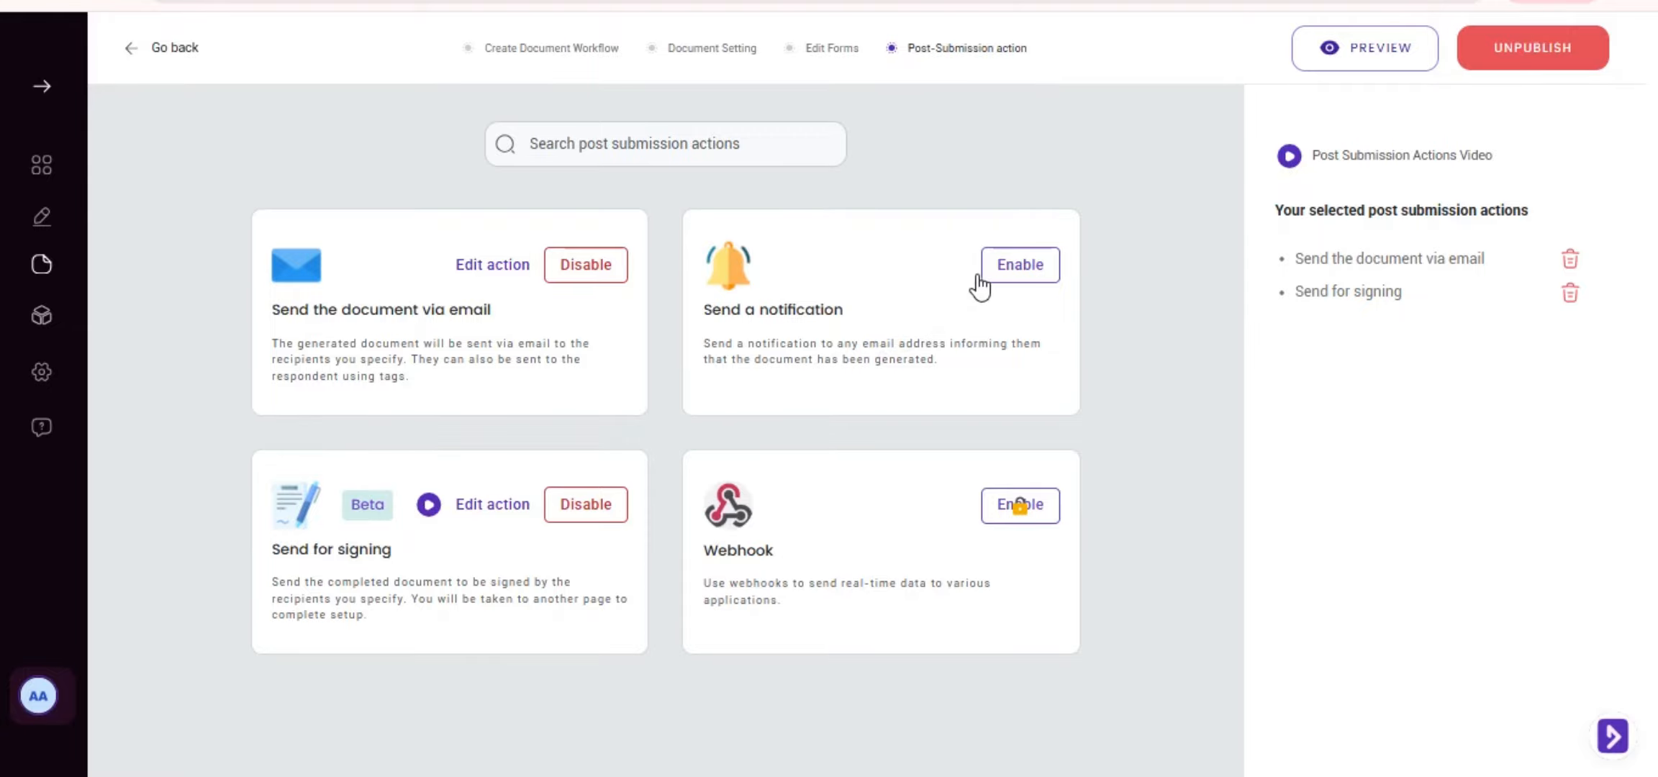
{"action": "left_click", "coordinate": [1408, 49]}
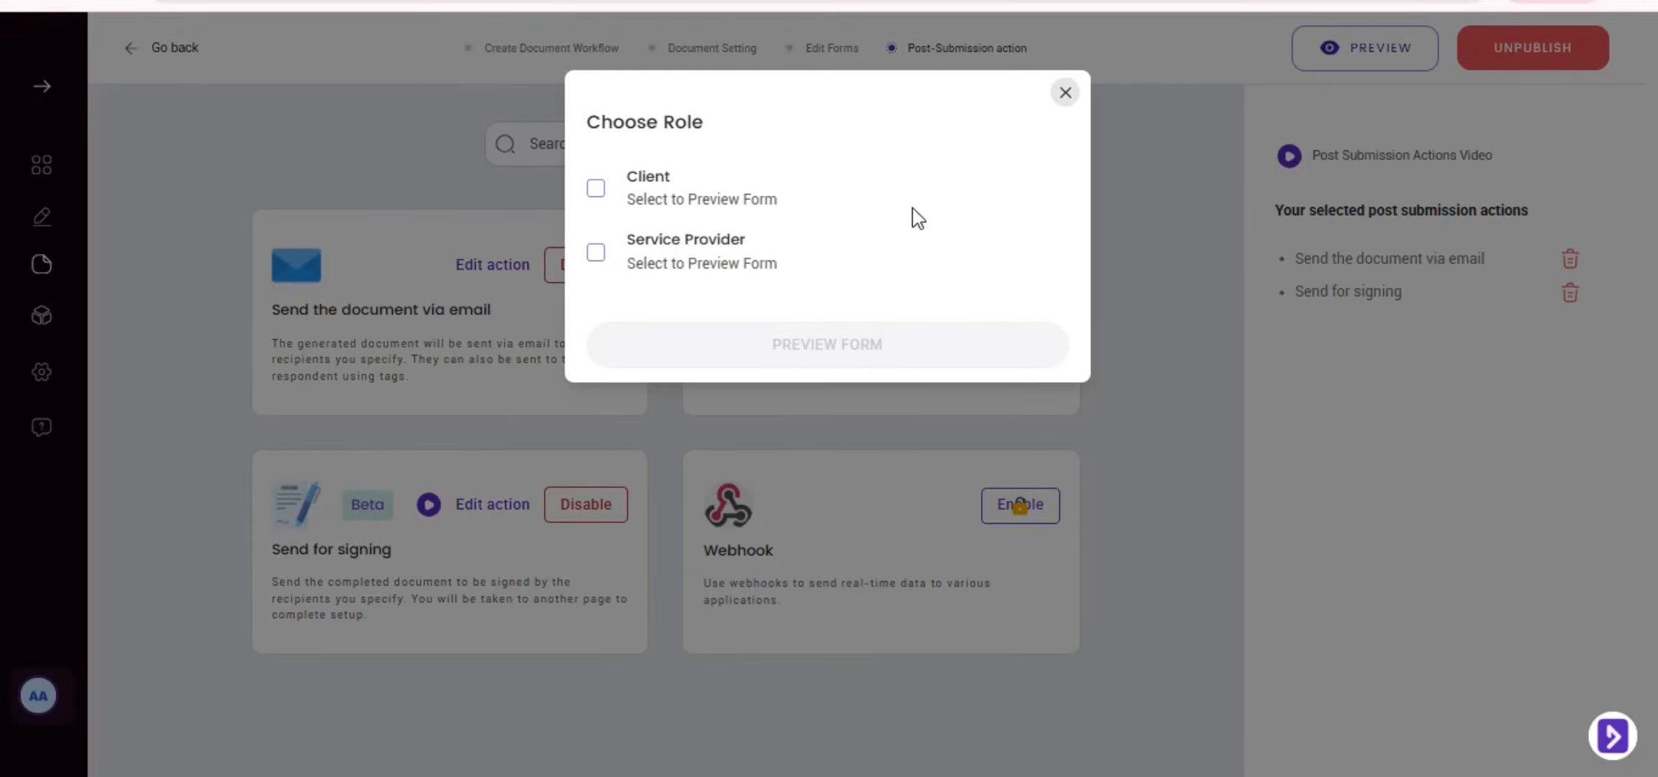
Preview the Service Provider form through to its review page, then close the preview and role chooser
{"action": "left_click", "coordinate": [598, 259]}
{"action": "left_click", "coordinate": [773, 345]}
{"action": "scroll", "coordinate": [922, 381], "scroll_direction": "down", "scroll_amount": 5}
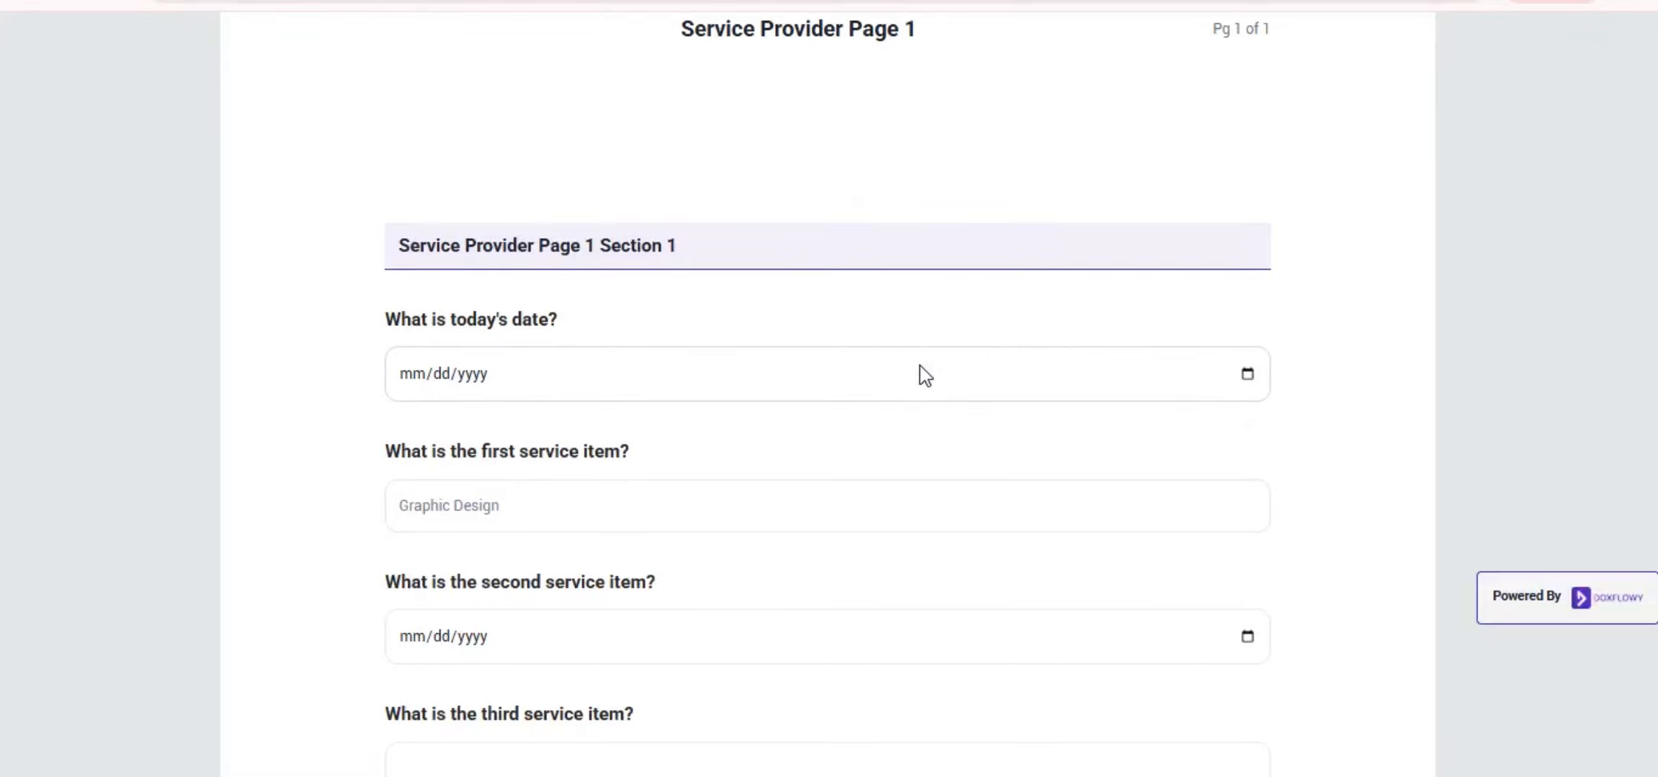
{"action": "scroll", "coordinate": [925, 375], "scroll_direction": "down", "scroll_amount": 12}
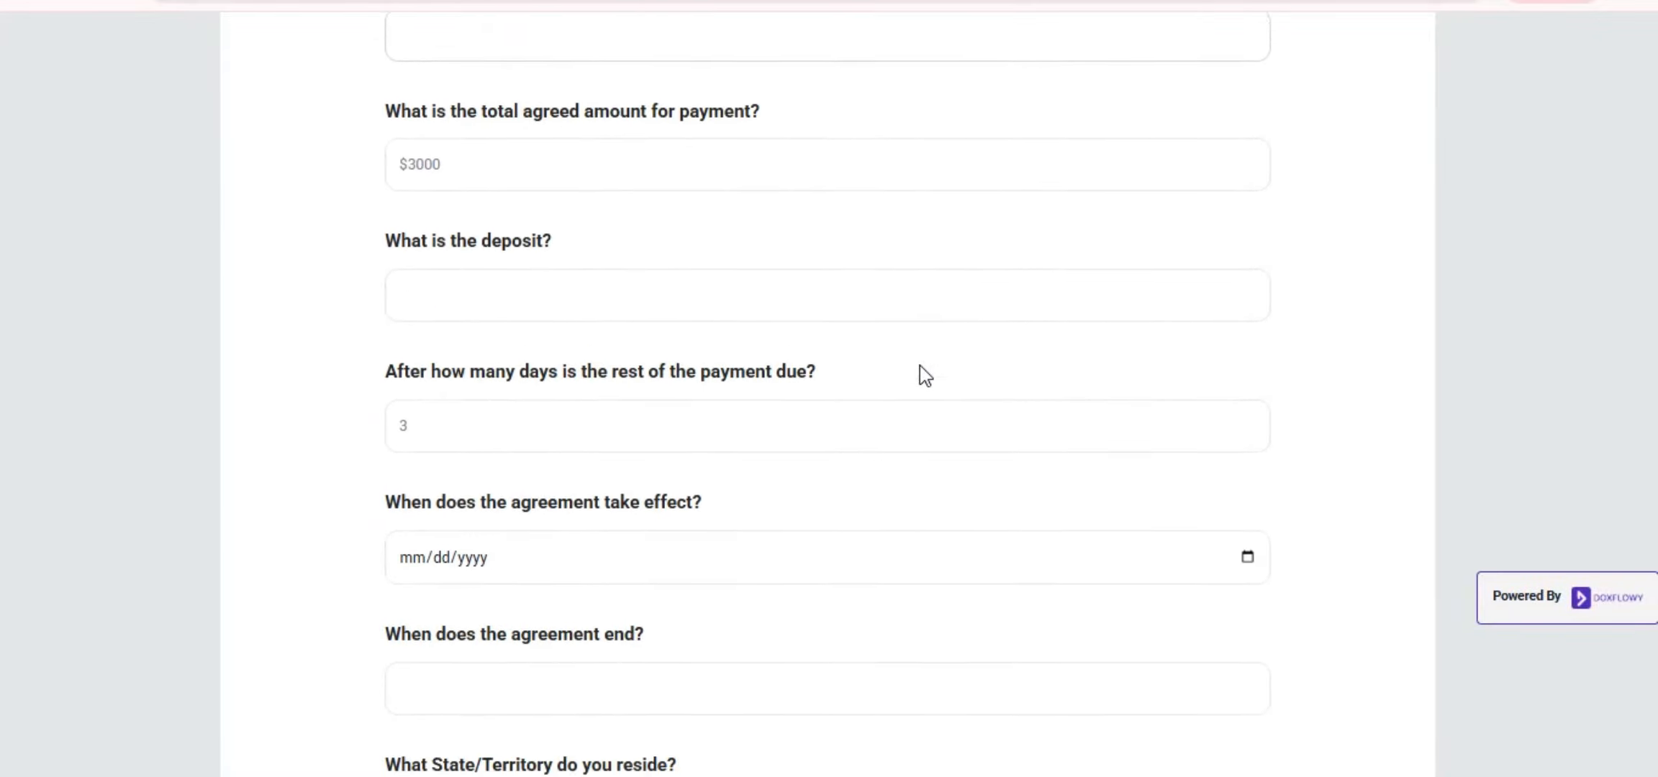
{"action": "scroll", "coordinate": [922, 365], "scroll_direction": "down", "scroll_amount": 1}
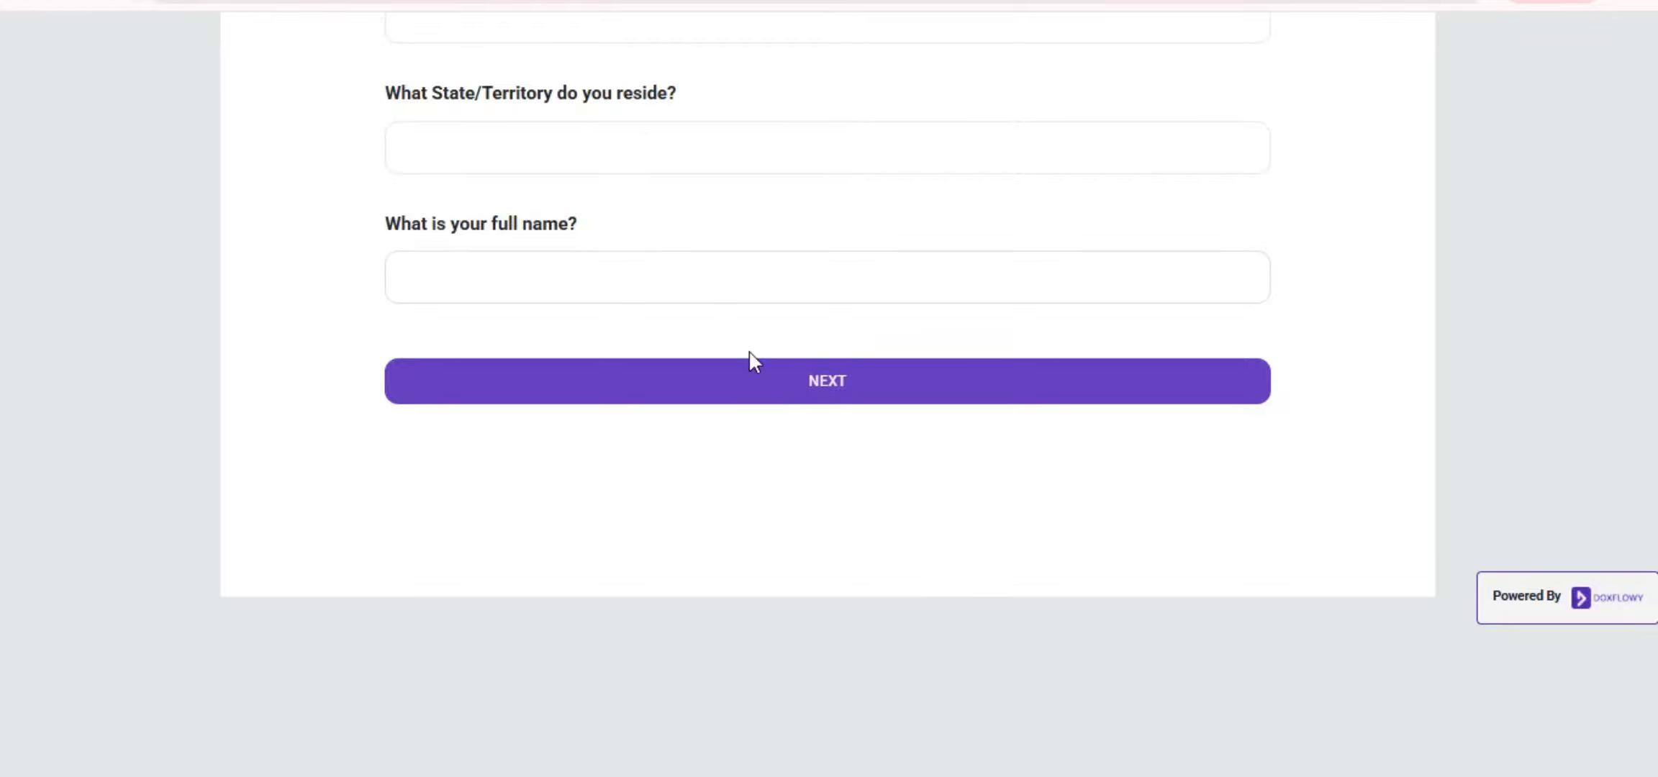
{"action": "left_click", "coordinate": [785, 386]}
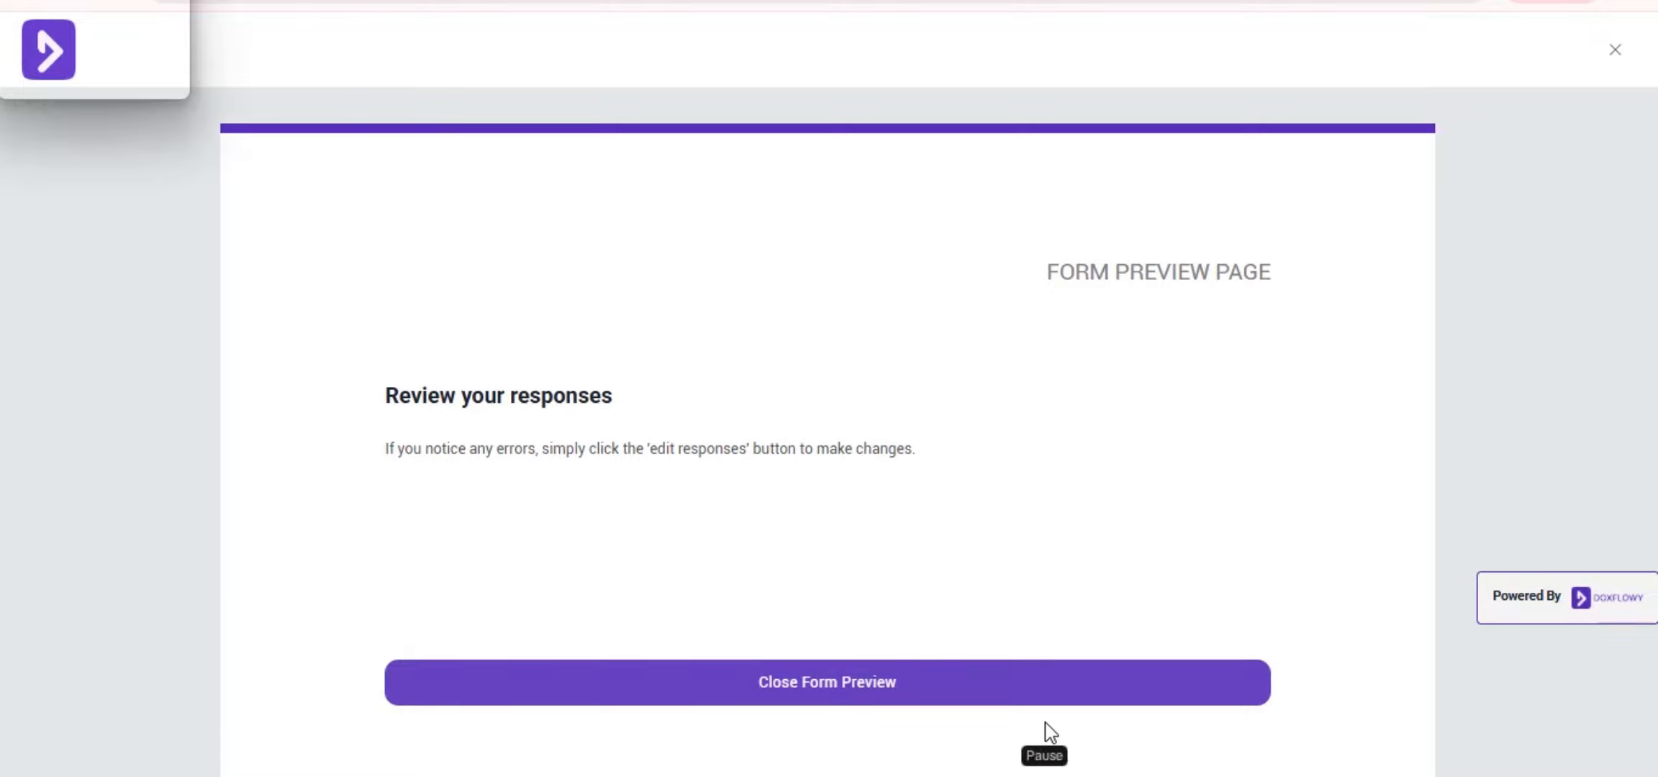
{"action": "left_click", "coordinate": [1165, 679]}
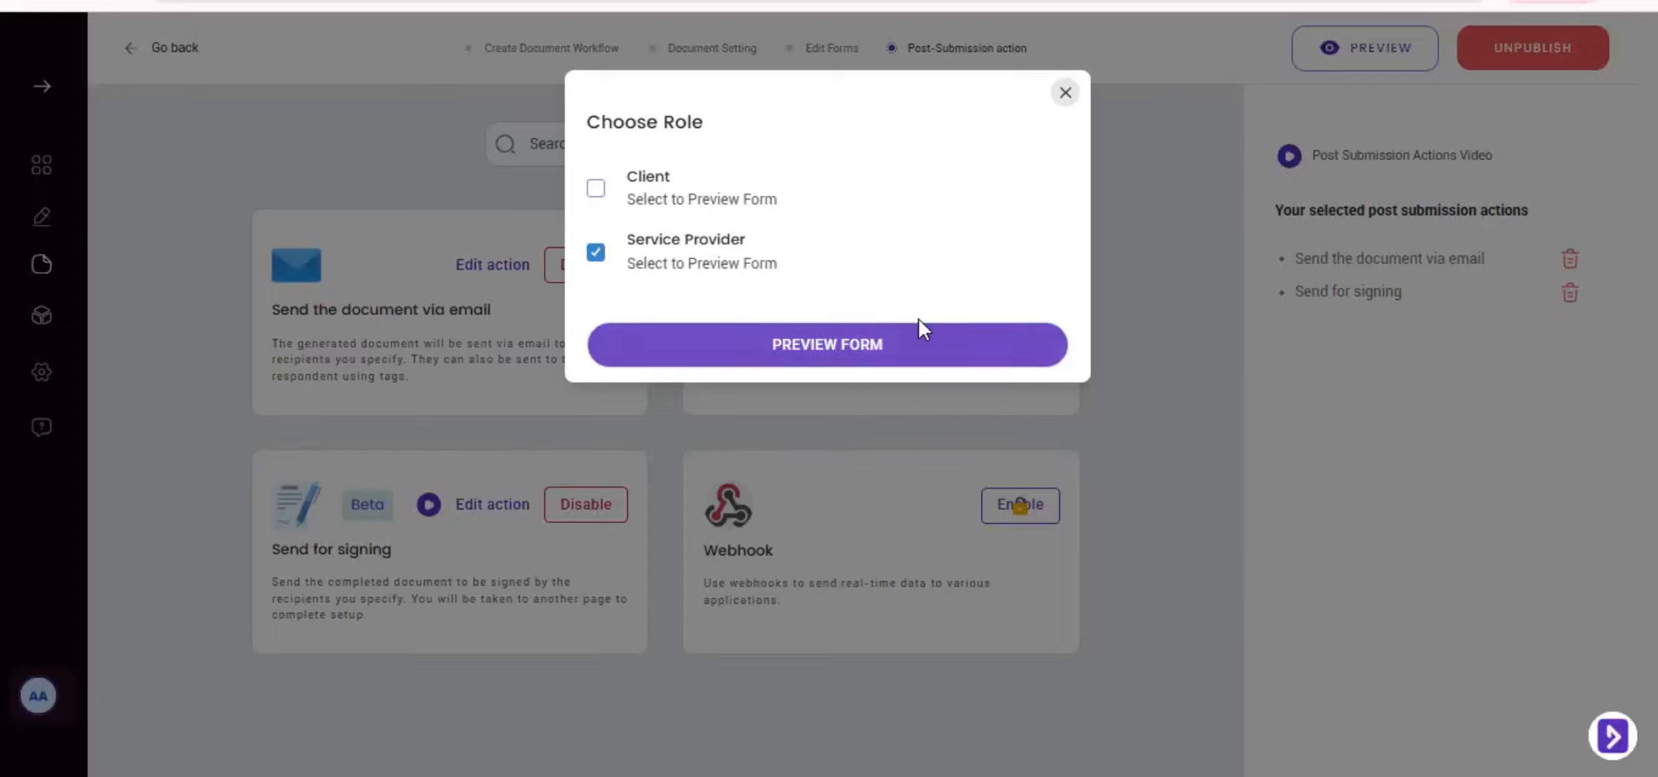
{"action": "left_click", "coordinate": [858, 462]}
Publish the workflow and go to Client Agreement.pdf's Document Analytics page showing 3 views and 3 submissions
{"action": "left_click", "coordinate": [1530, 48]}
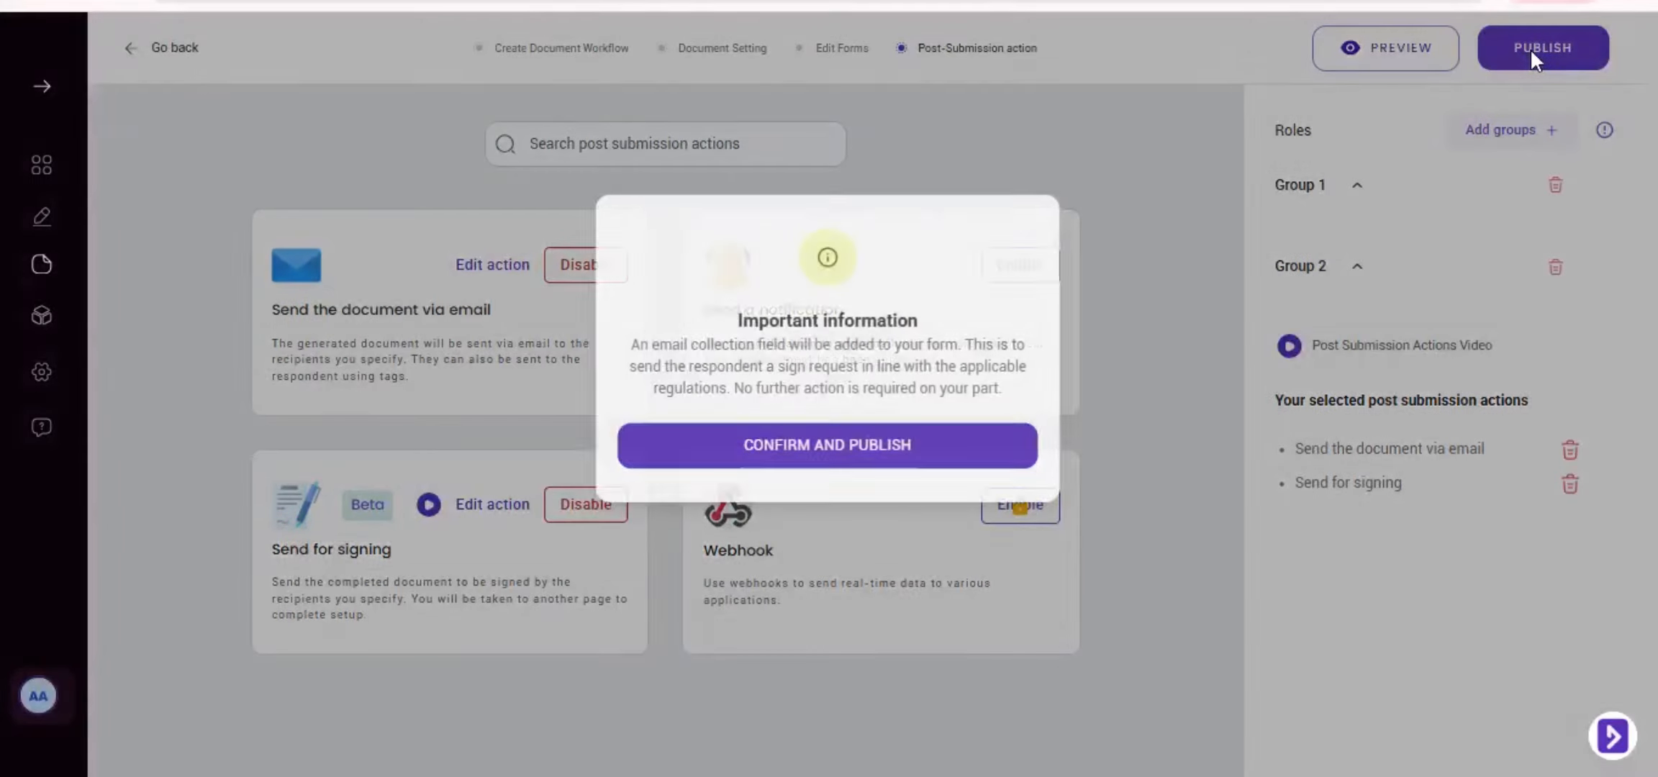
{"action": "left_click", "coordinate": [969, 450]}
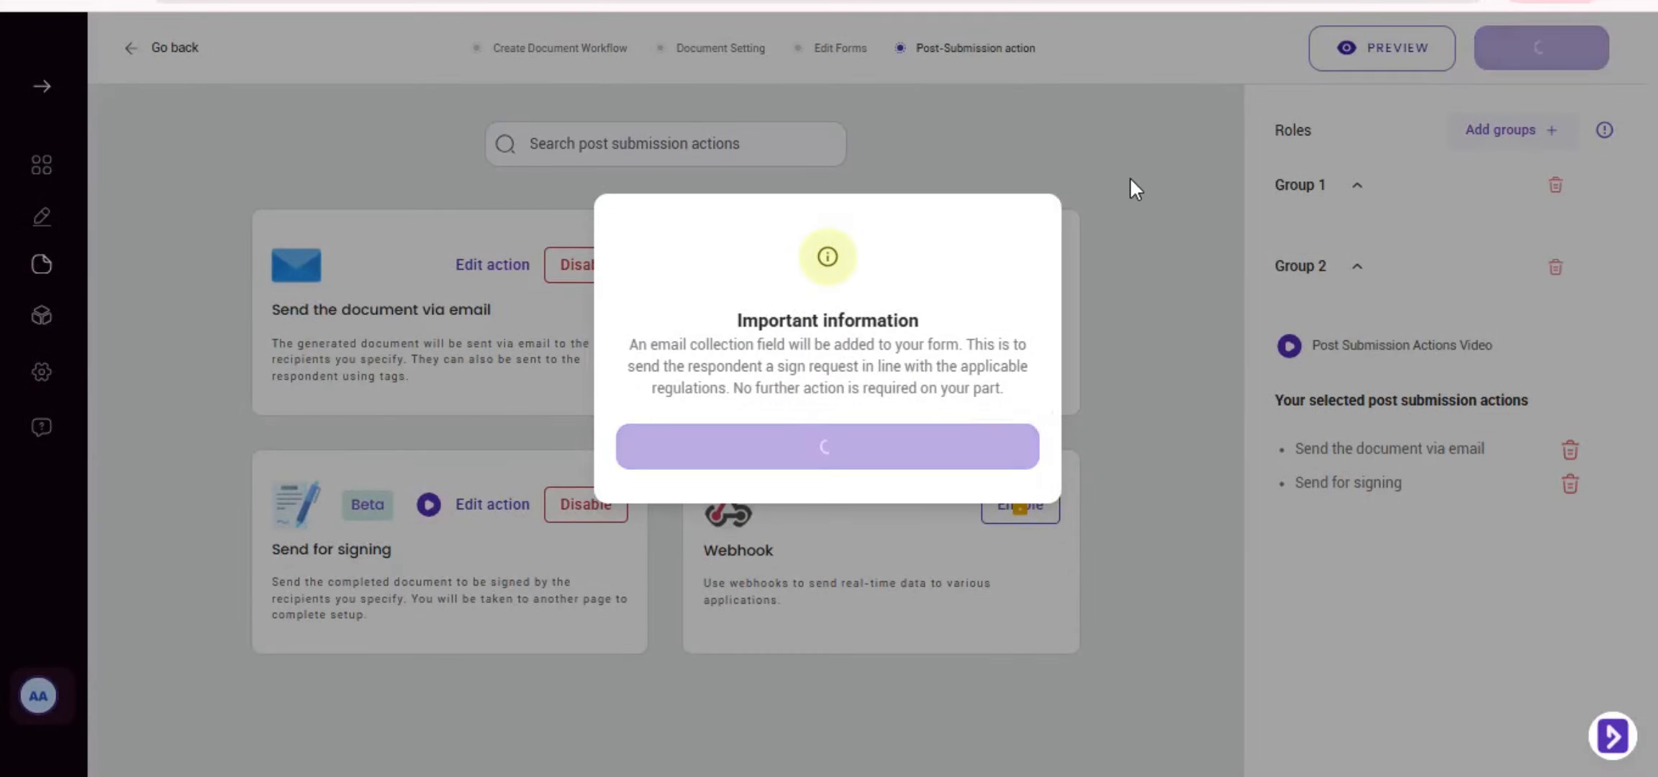
{"action": "left_click", "coordinate": [936, 316]}
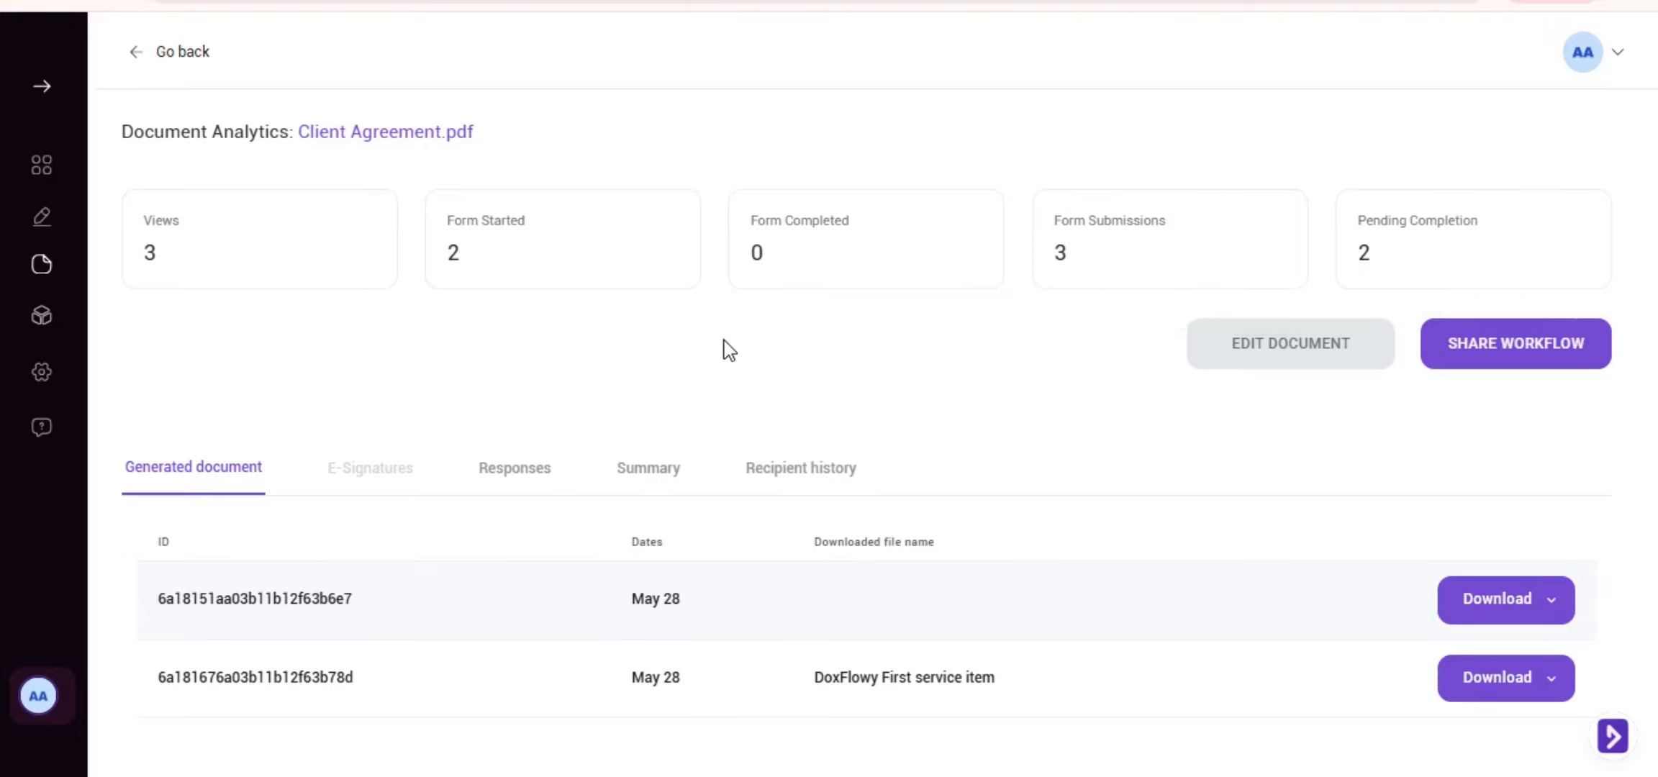
Open the Share Workflow dialog and share the workflow with its role groups
{"action": "scroll", "coordinate": [723, 414], "scroll_direction": "down", "scroll_amount": 1}
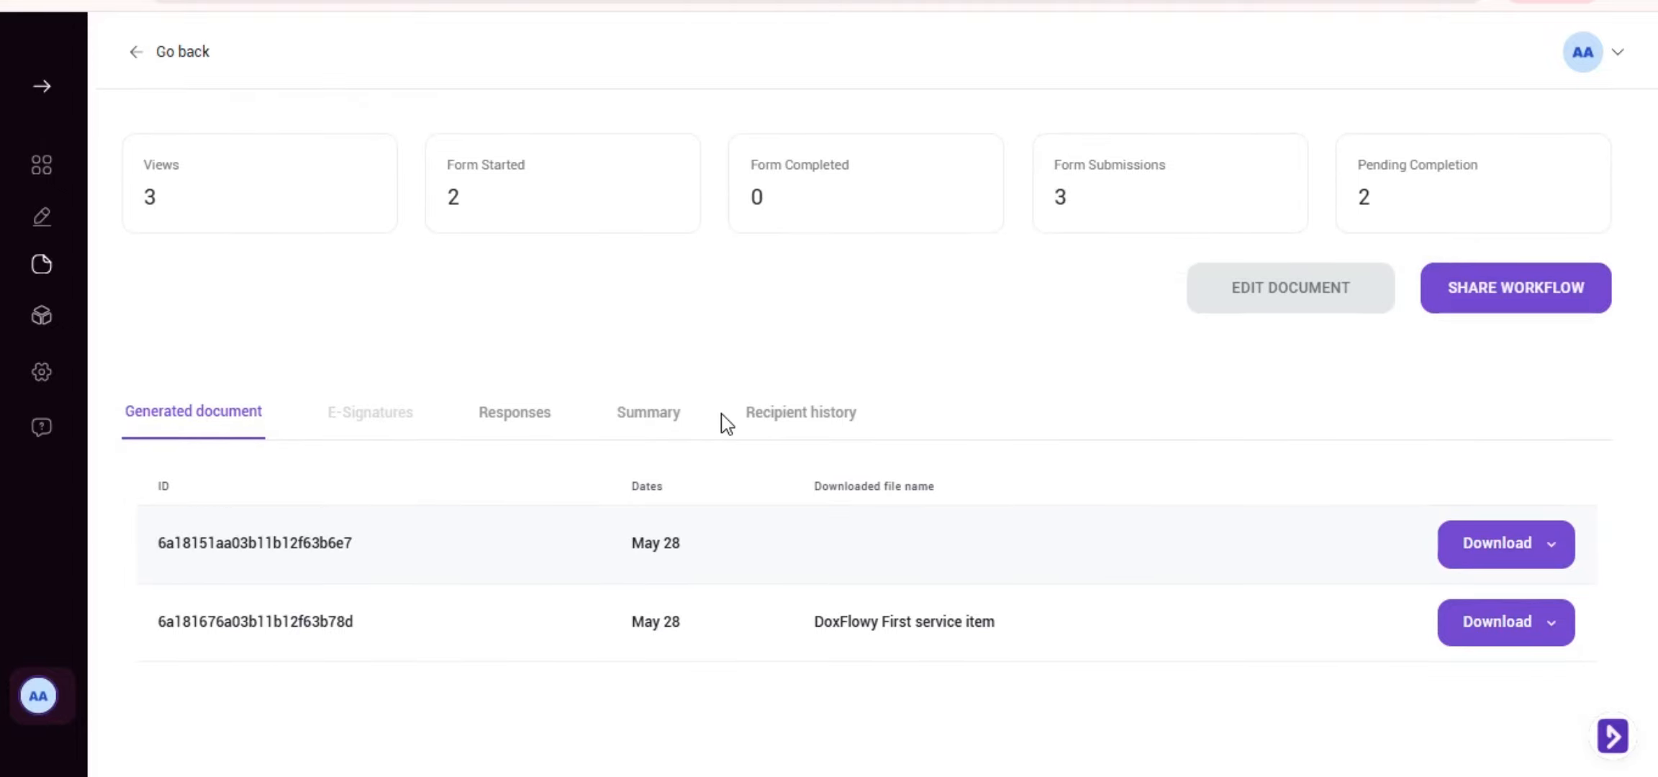
{"action": "scroll", "coordinate": [727, 424], "scroll_direction": "up", "scroll_amount": 1}
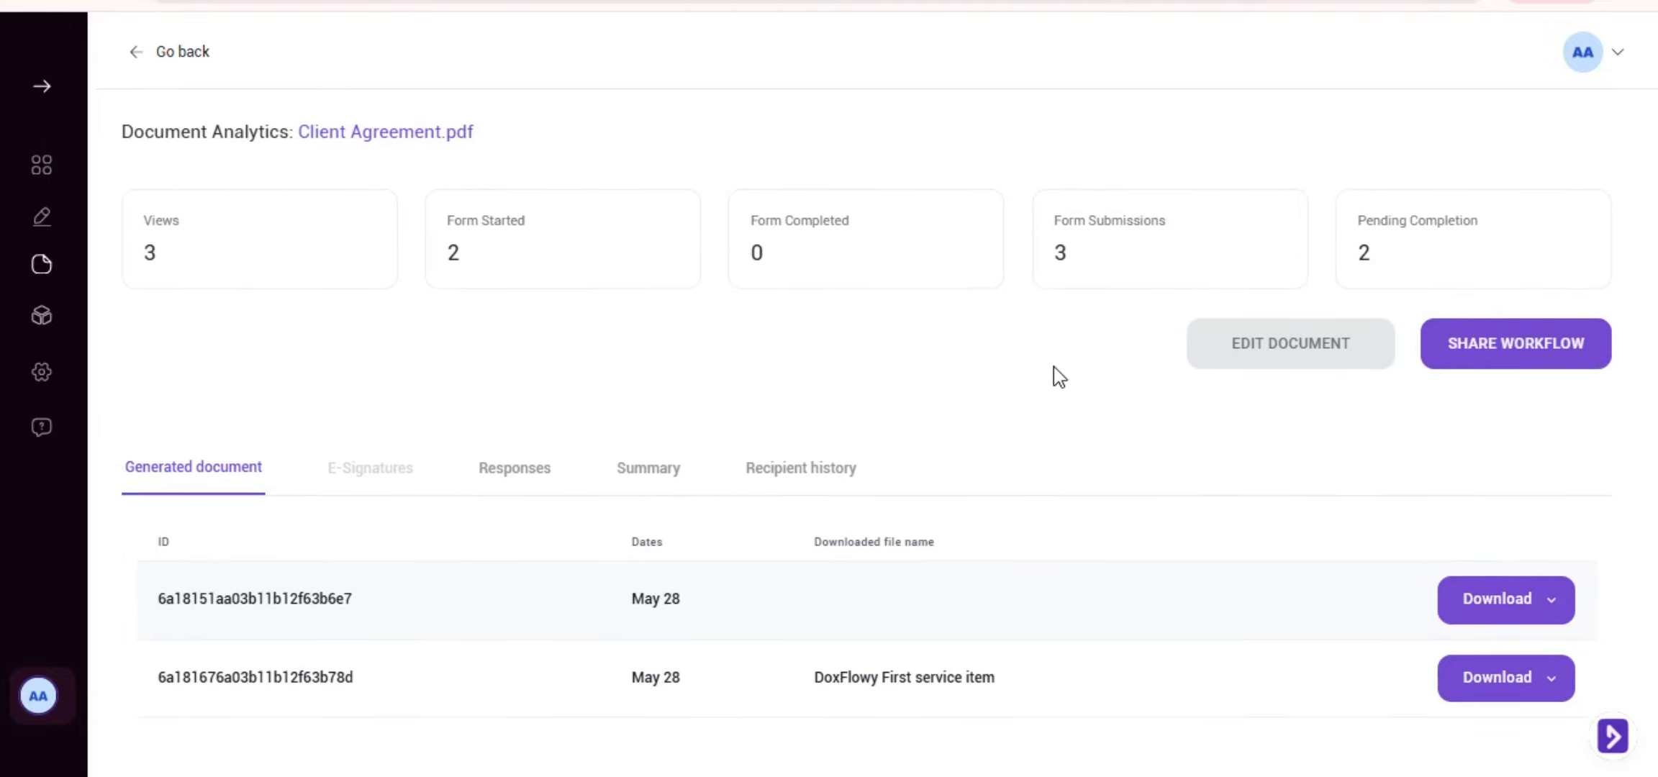
{"action": "left_click", "coordinate": [1481, 345]}
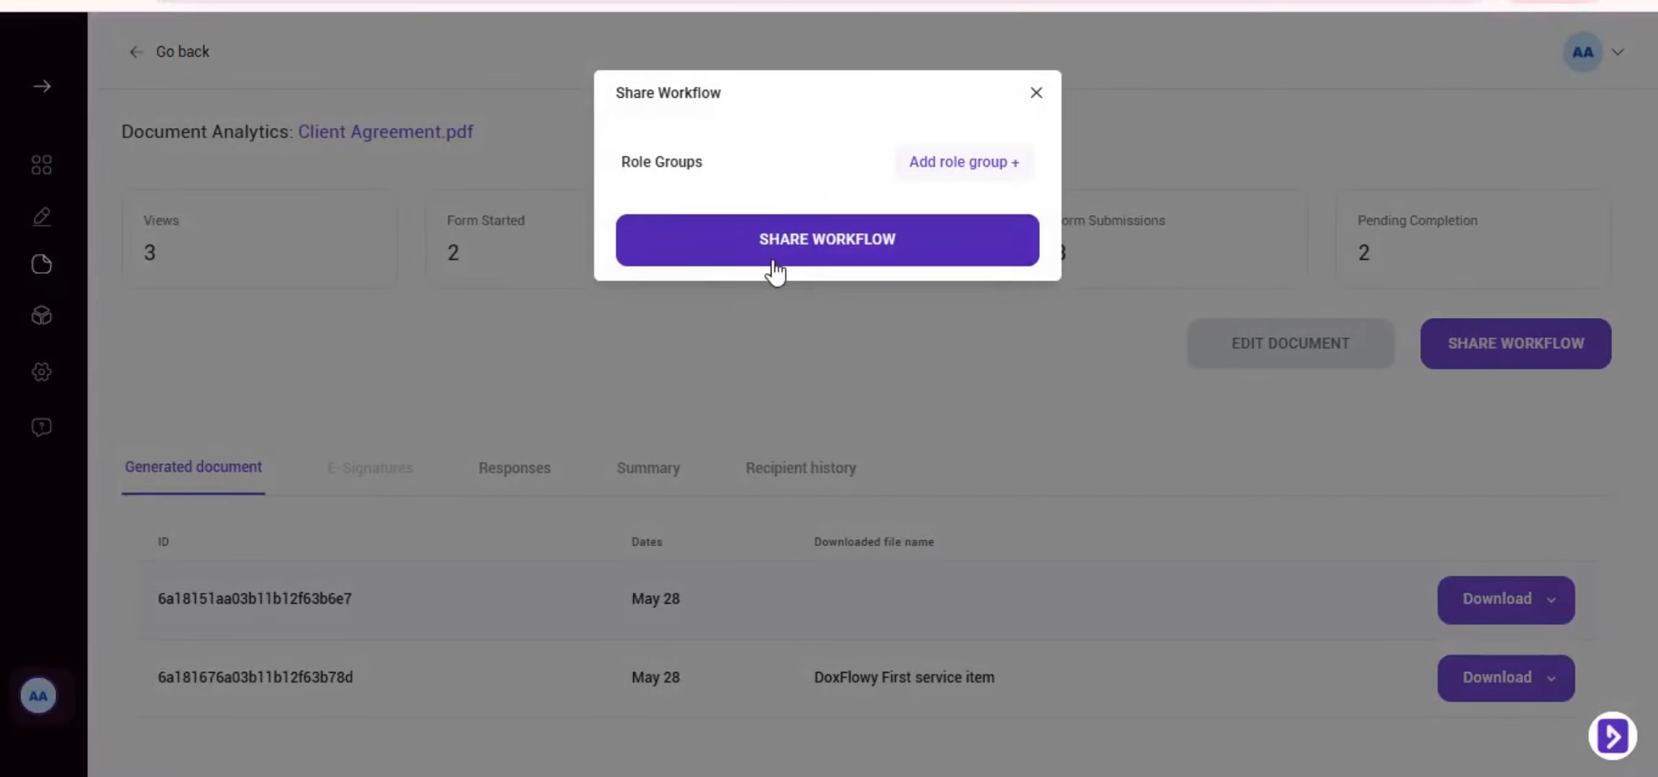
{"action": "left_click", "coordinate": [769, 245]}
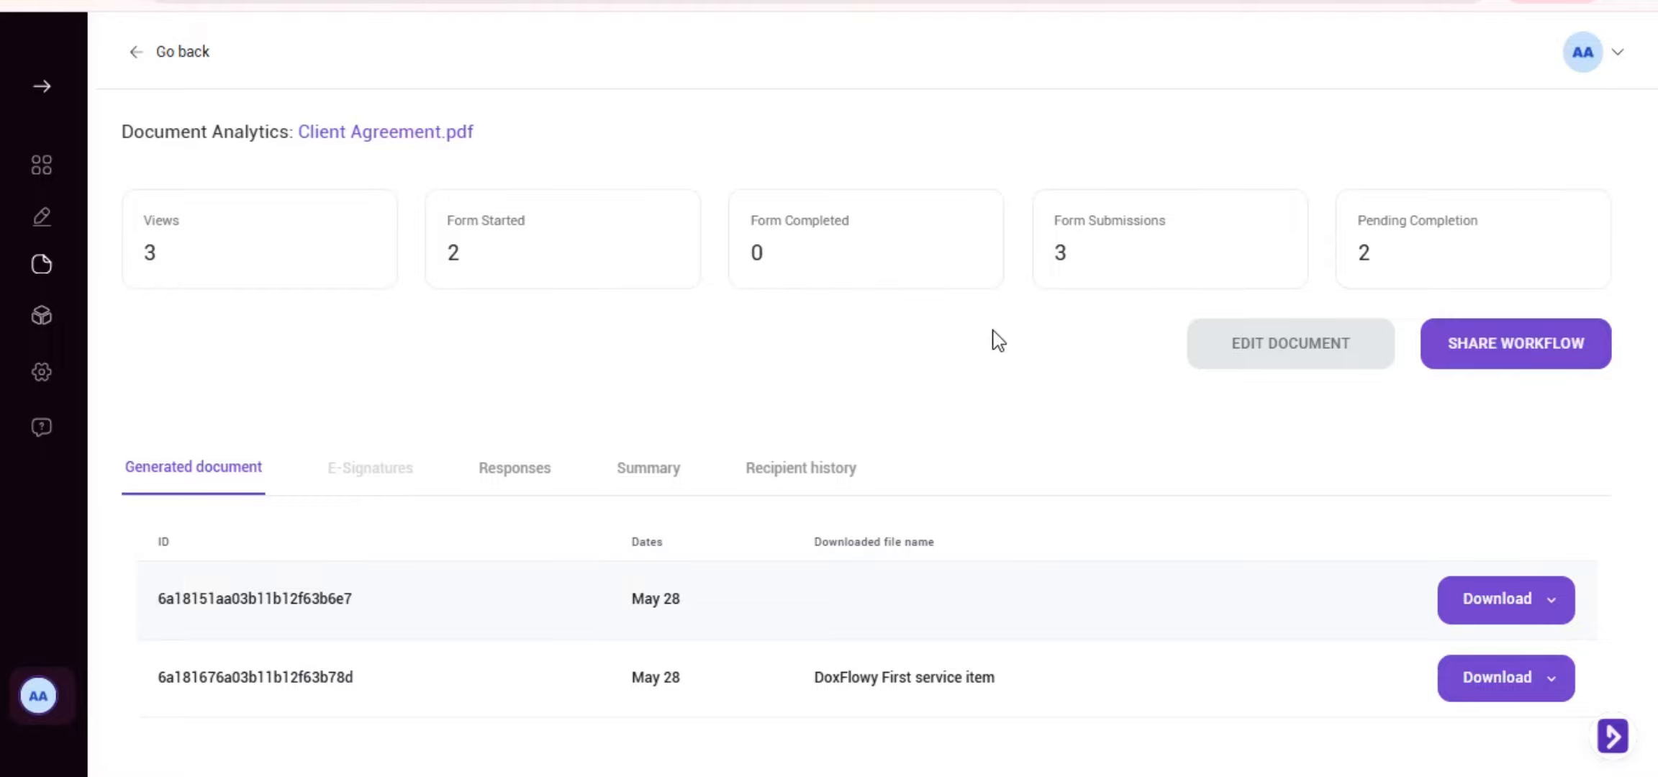
Try adding a new role group with a client email, then cancel it and close sharing
{"action": "left_click", "coordinate": [1476, 345]}
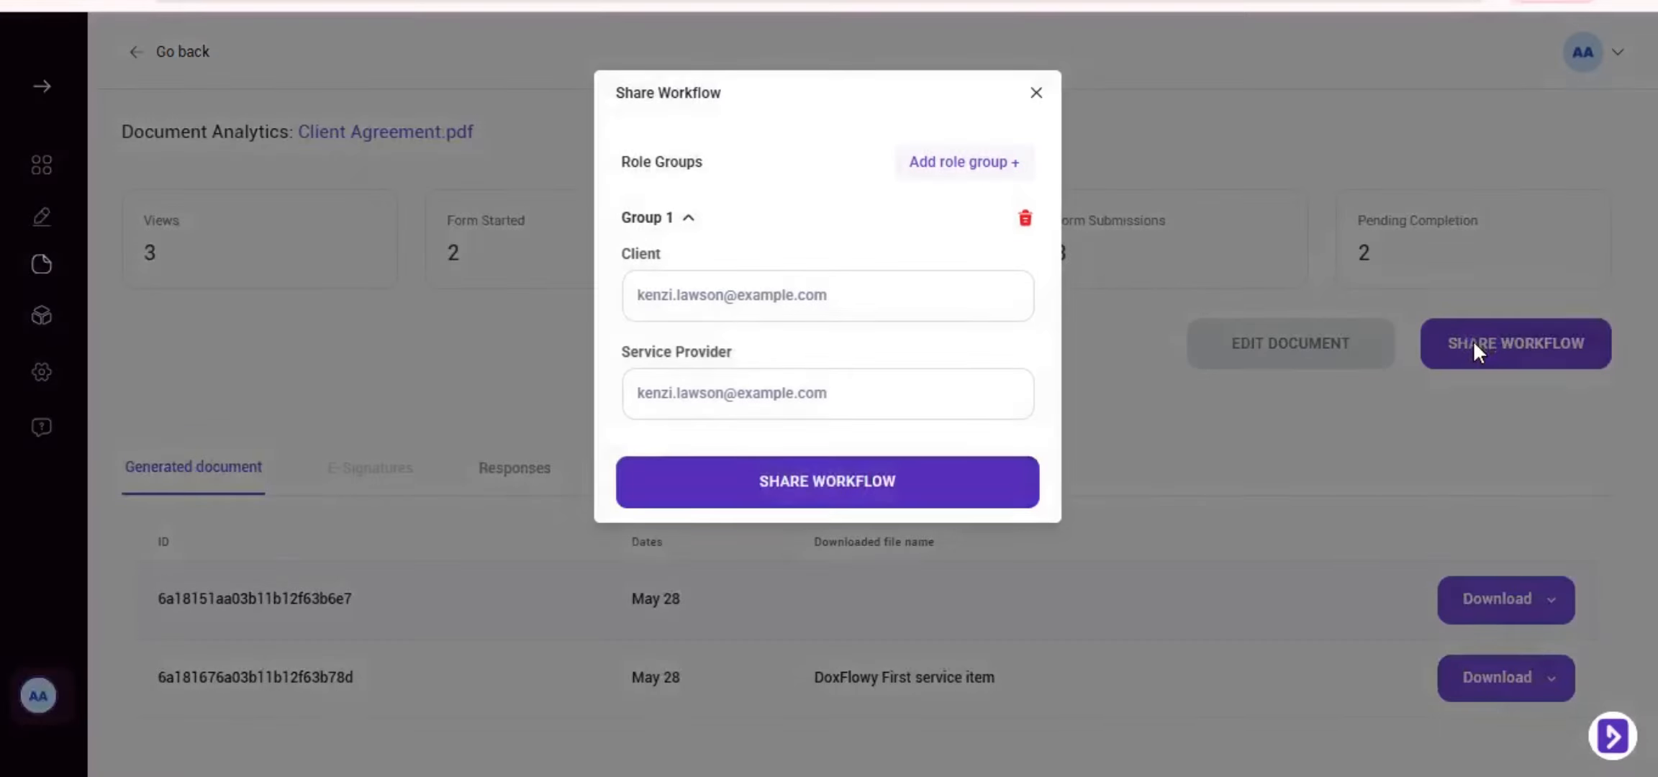
{"action": "left_click", "coordinate": [990, 170]}
{"action": "left_click", "coordinate": [726, 208]}
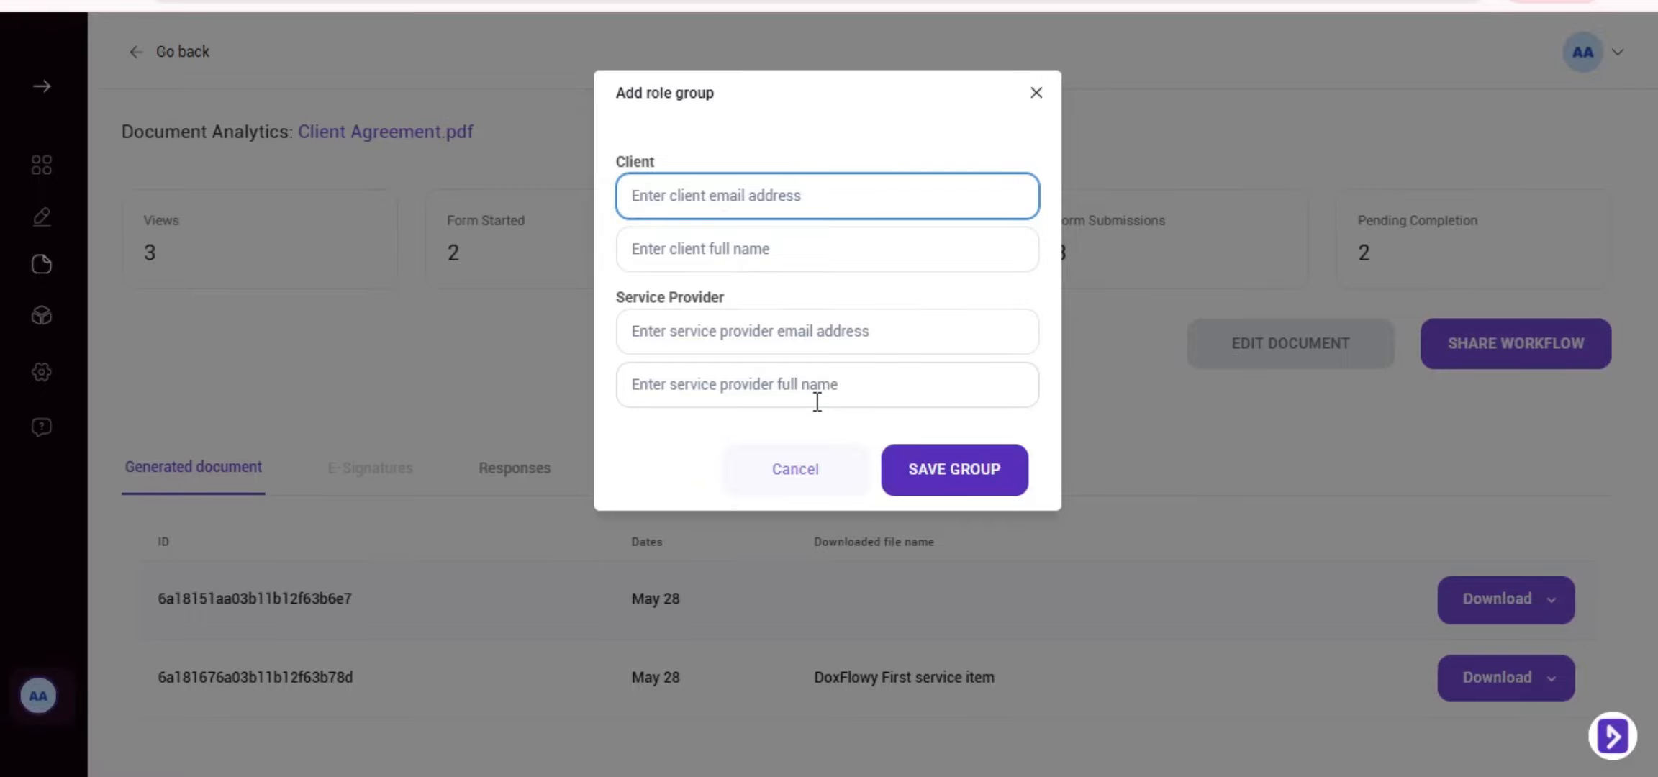
{"action": "left_click", "coordinate": [1036, 93]}
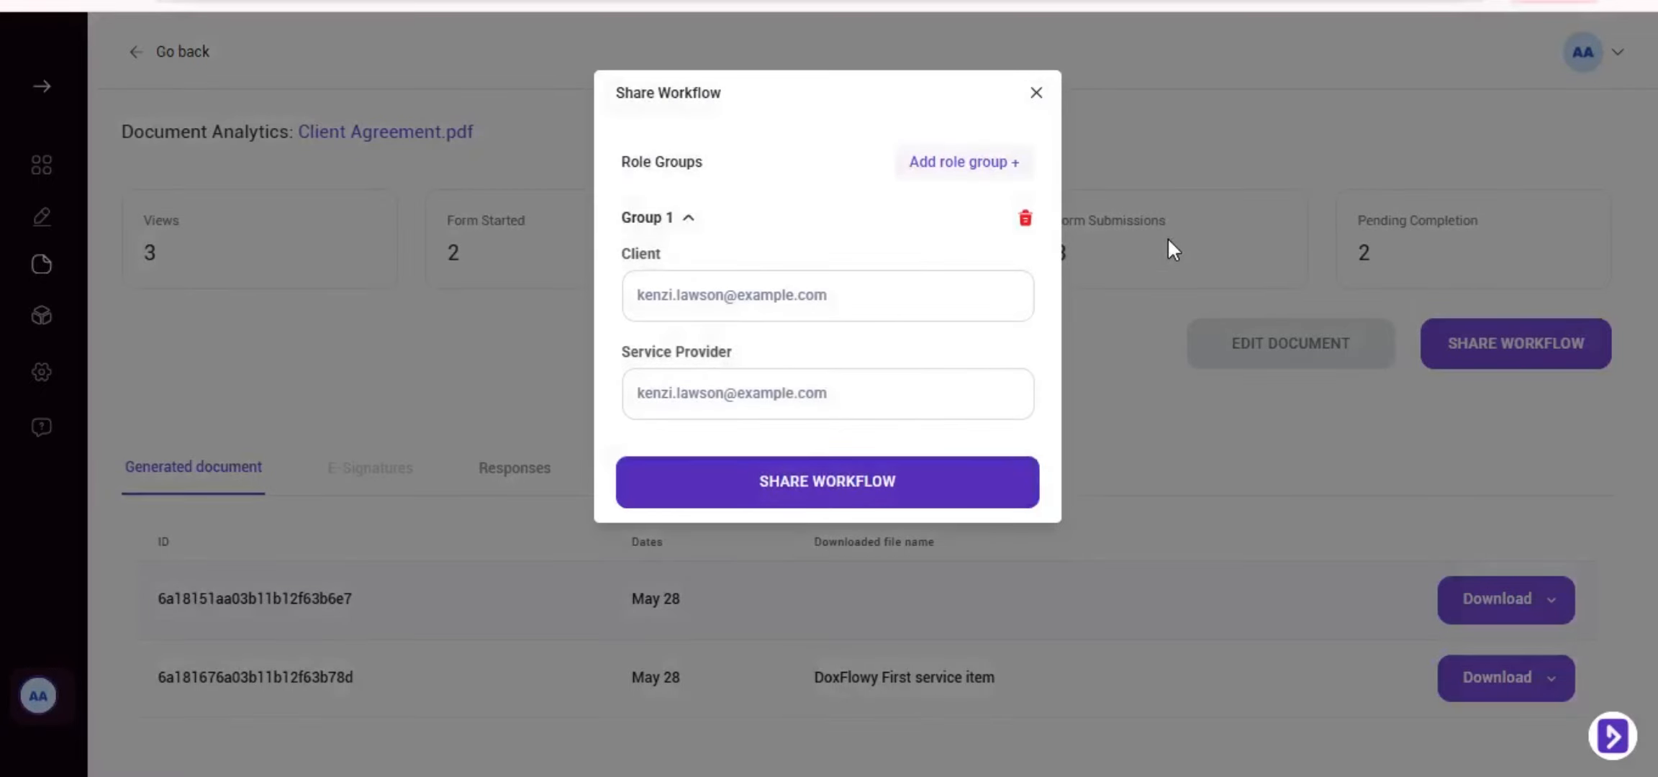
{"action": "left_click", "coordinate": [1036, 94]}
Reopen the Share Workflow dialog showing Group 1's Client and Service Provider emails
{"action": "scroll", "coordinate": [966, 336], "scroll_direction": "down", "scroll_amount": 1}
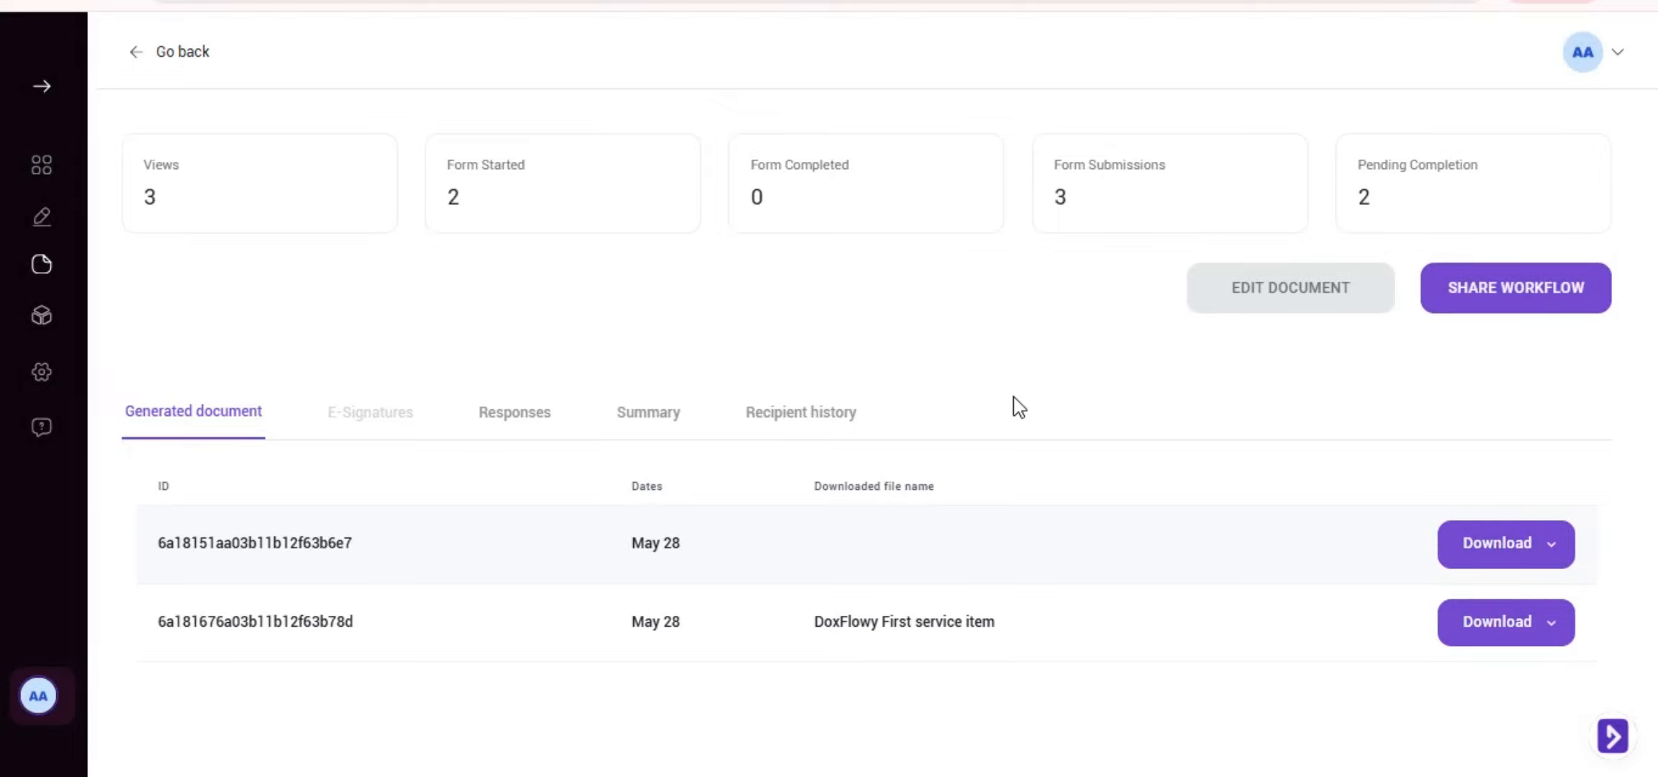
{"action": "scroll", "coordinate": [1018, 408], "scroll_direction": "up", "scroll_amount": 1}
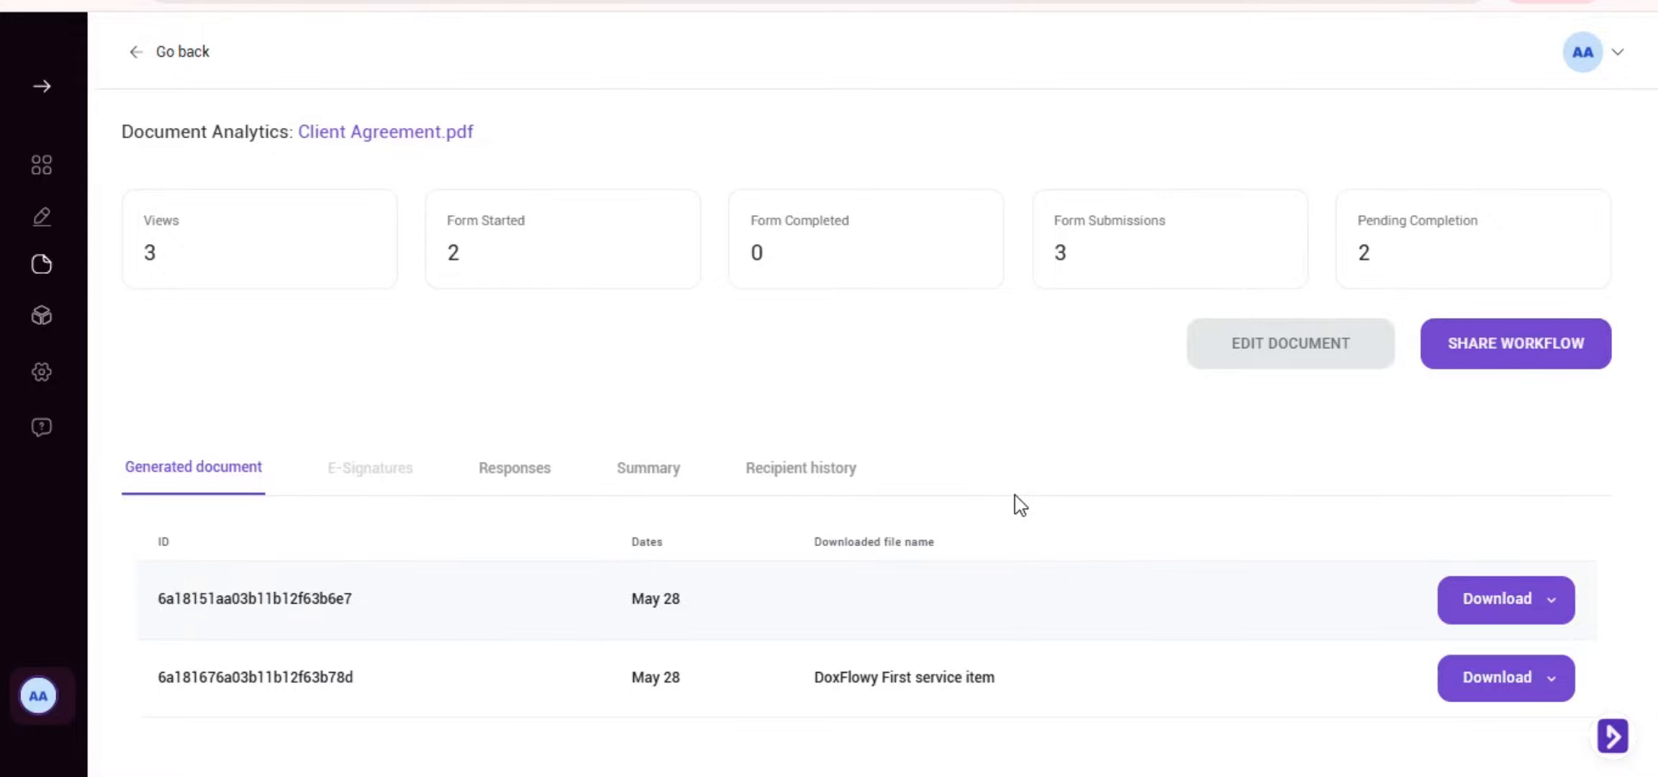
{"action": "left_click", "coordinate": [1434, 366]}
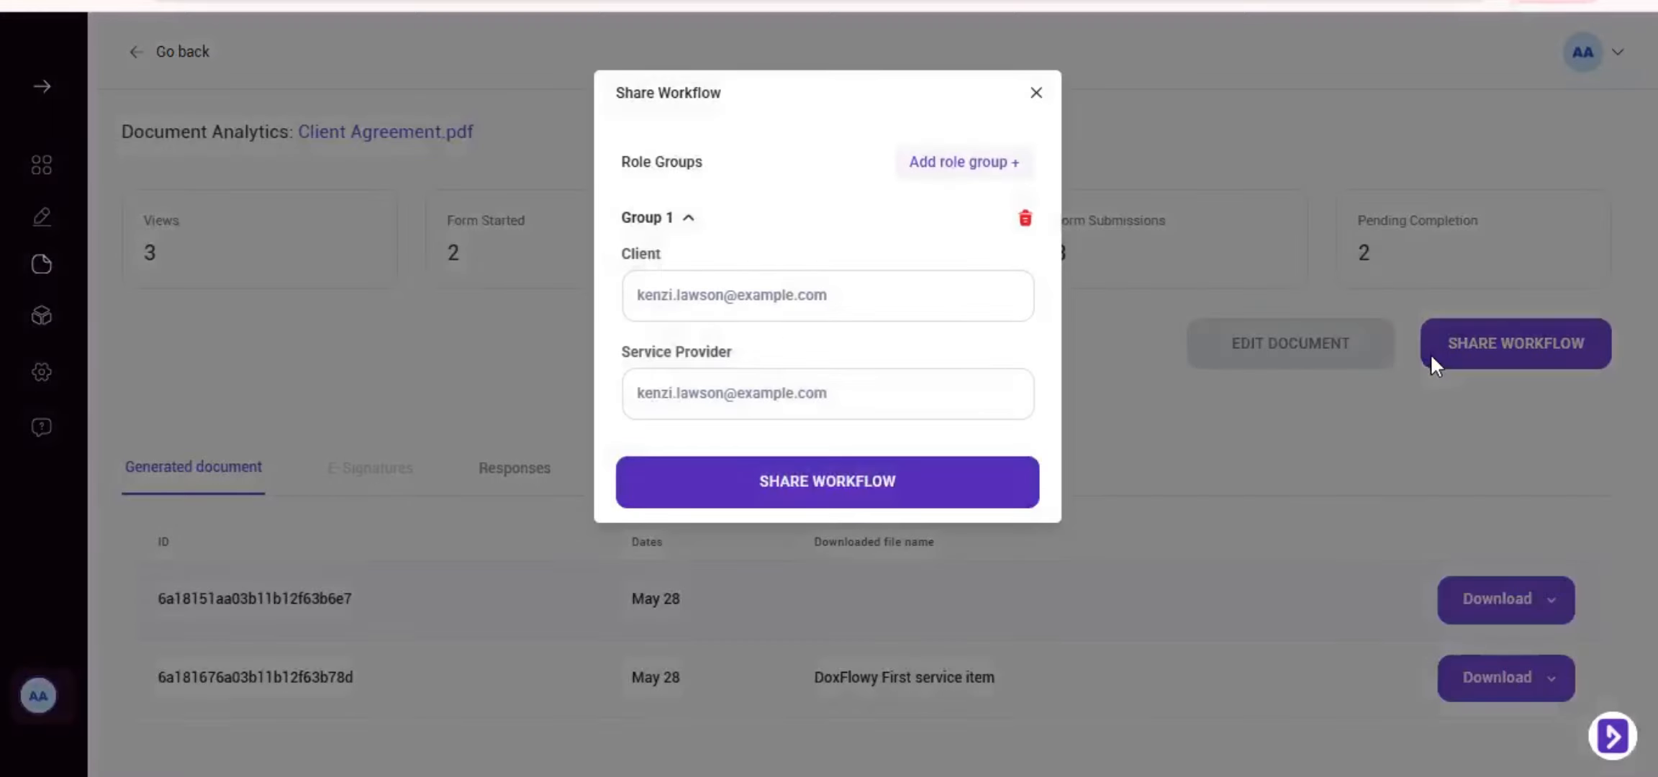